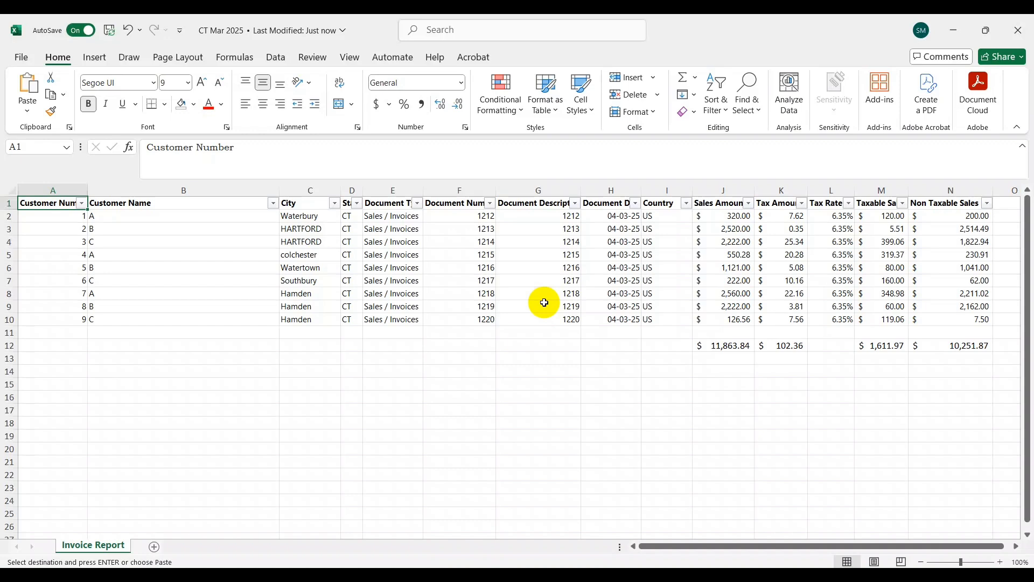
Step: Autofit the width of the State column in the invoice report
key("Right")
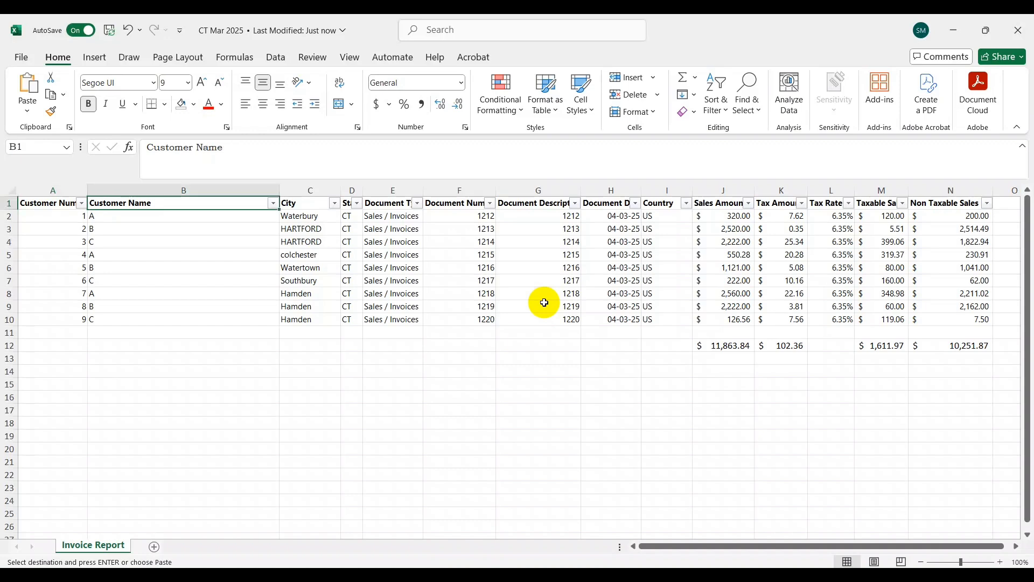
key("ctrl+Right")
key("ctrl+Left")
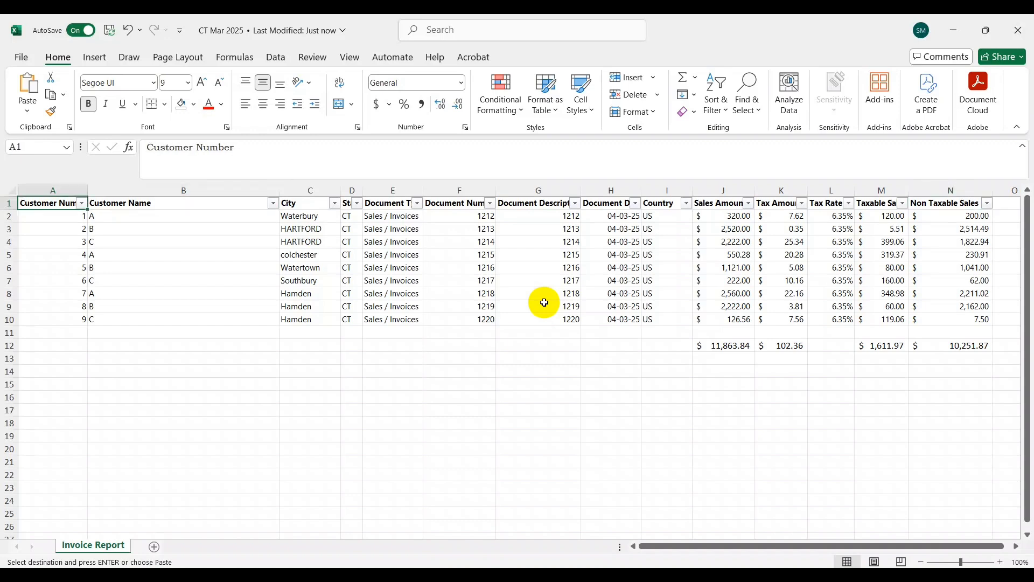
key("Right")
key("Left")
key("Down")
key("Up")
key("Right")
key("Right")
key("Right")
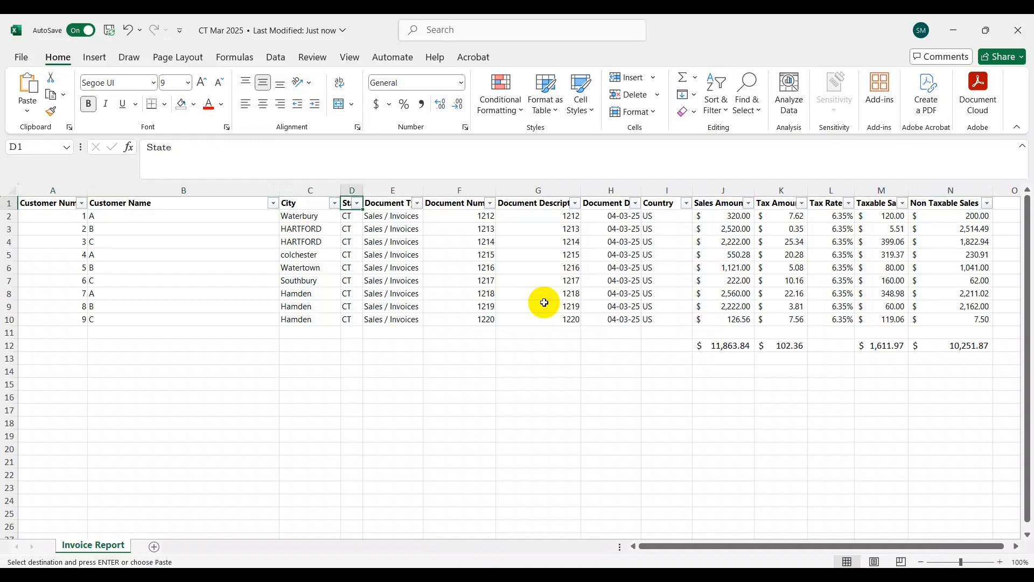
key("alt+o")
key("c")
key("a")
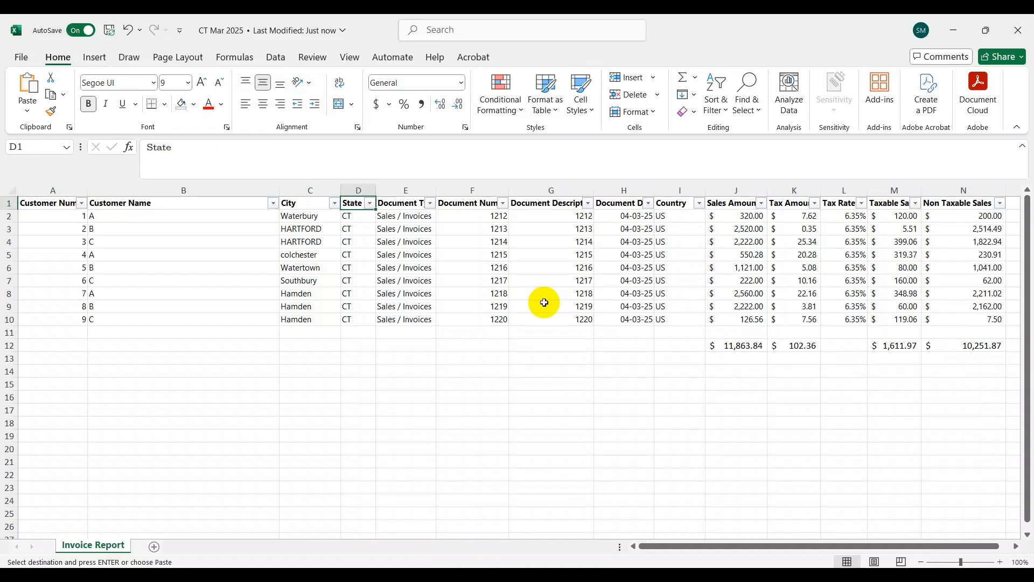
Step: Review the report's headers from Document Type through Taxable Sales and check the first Tax Rate entry
key("Right")
key("Right")
key("Right")
key("Right")
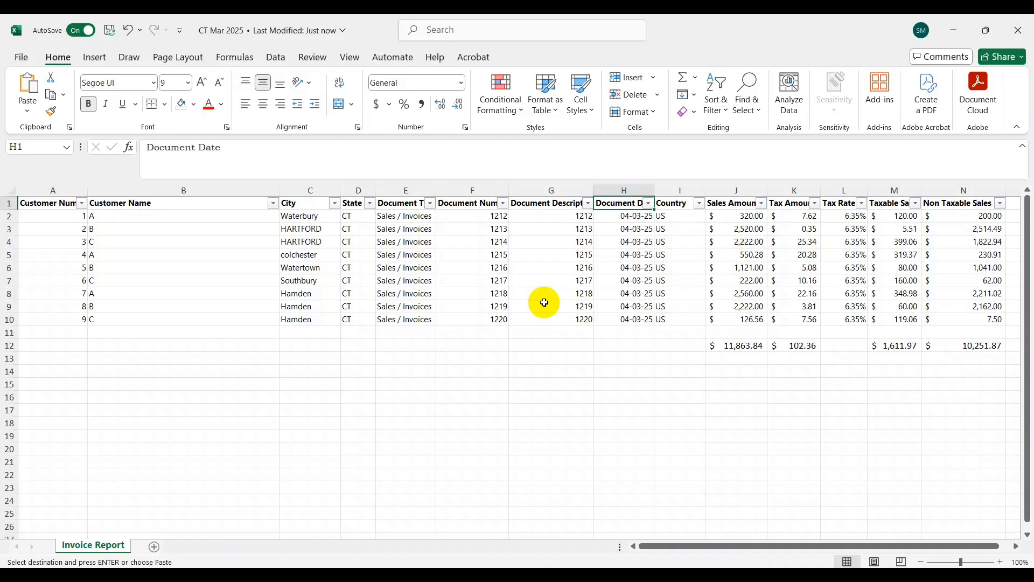
key("Right")
key("Right")
key("Right")
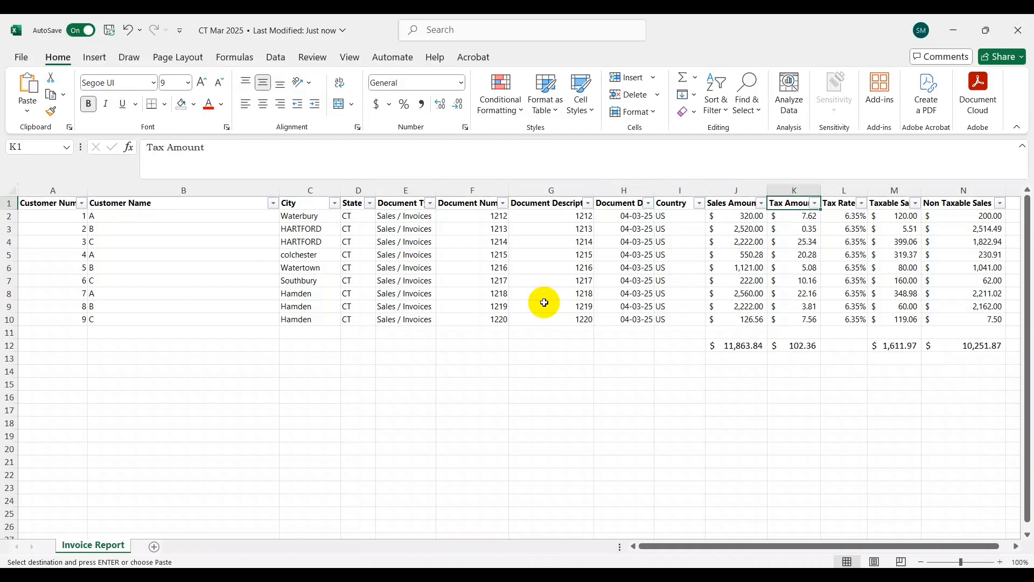
key("Right")
key("Right")
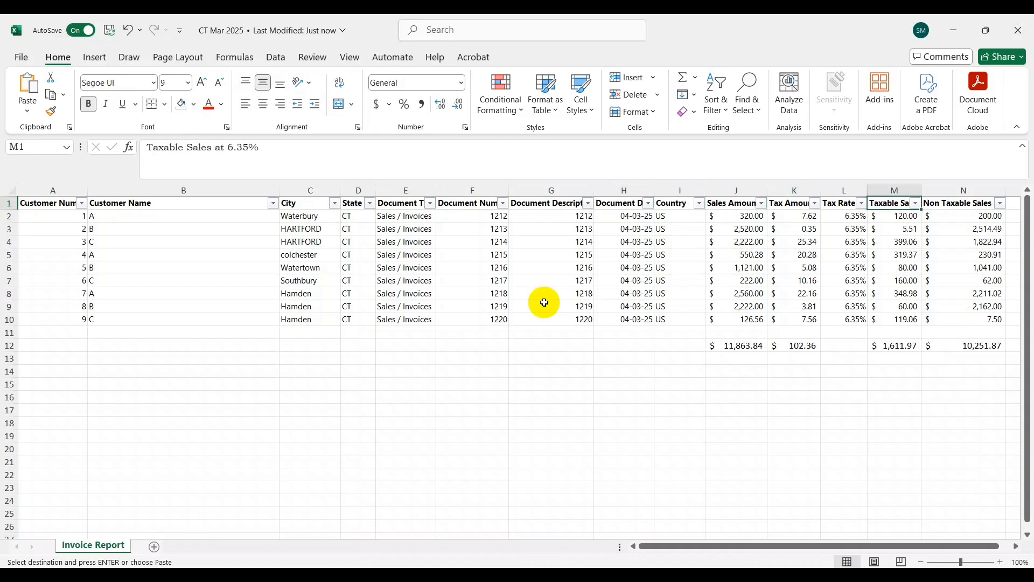
key("Left")
key("Down")
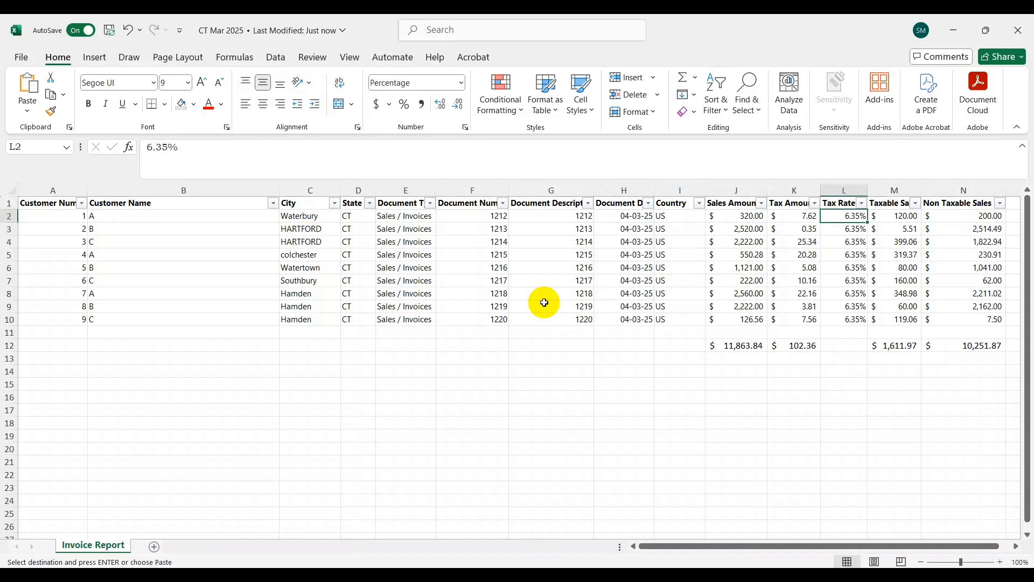
Step: Fill the Taxable Sales and Non Taxable Sales header cells with yellow
key("Up")
key("Right")
key("shift+Right")
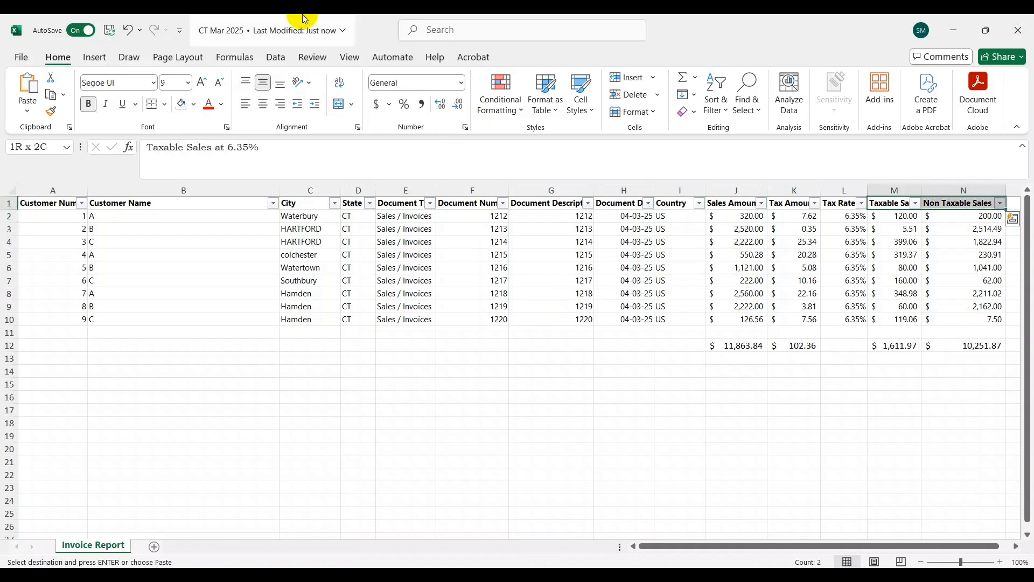
left_click(194, 104)
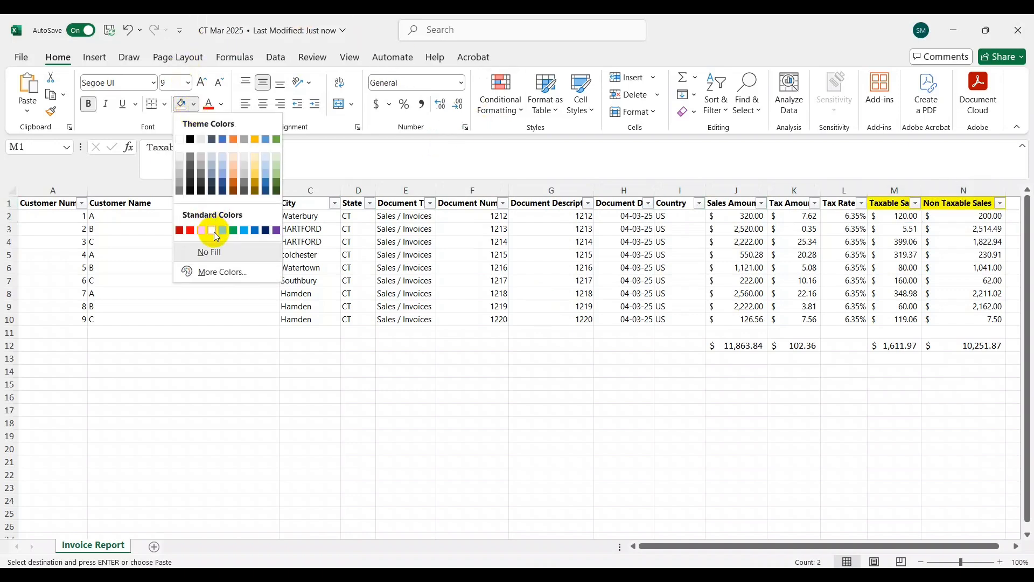
left_click(214, 231)
Step: Examine the first invoice's Taxable Sales and Non Taxable Sales formulas and the last entry in the Sales Amount column
key("Left")
key("Right")
key("Down")
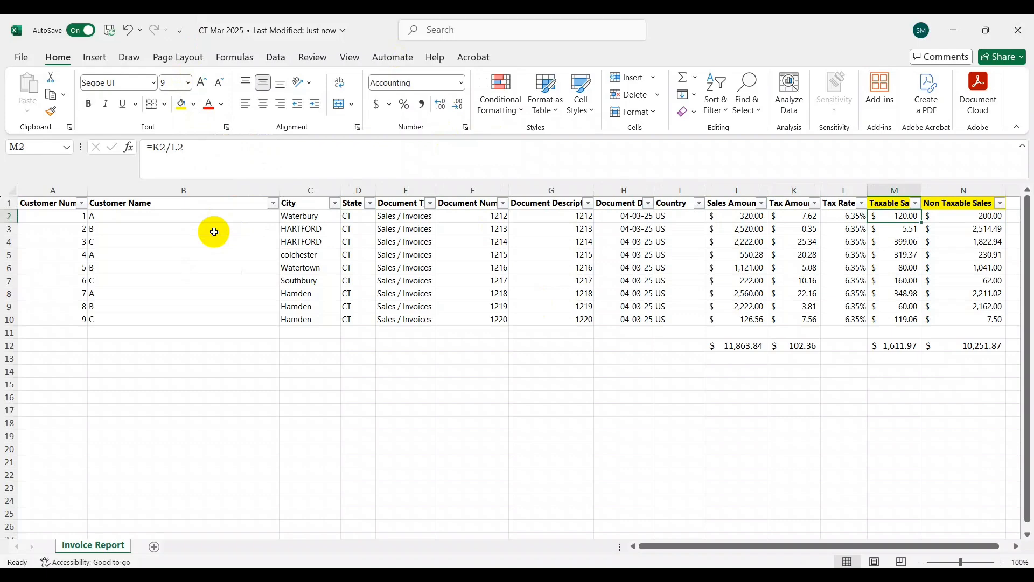
key("Right")
key("Right")
key("Left")
key("Left")
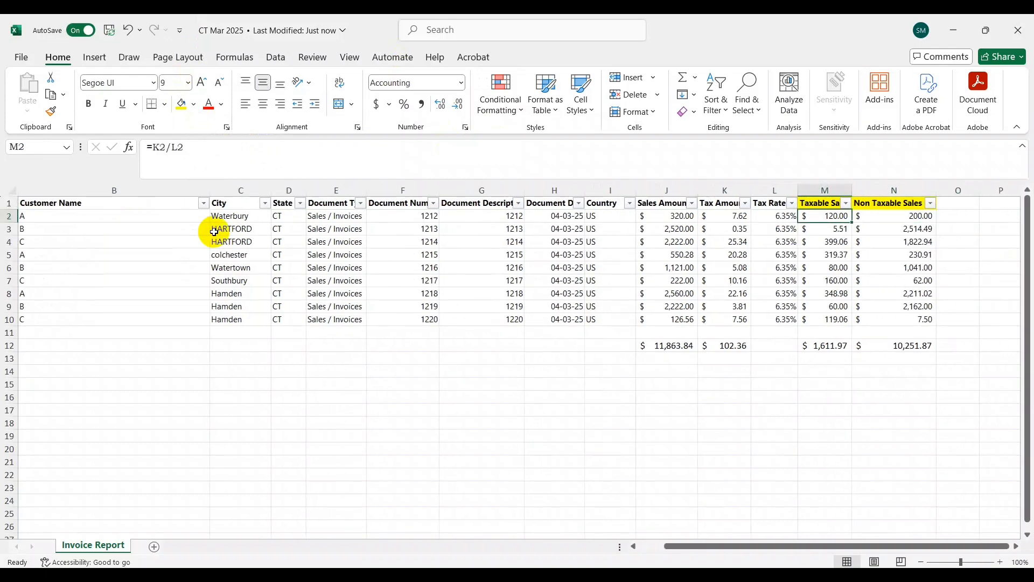
key("Left")
key("Left")
key("Left")
key("ctrl+Down")
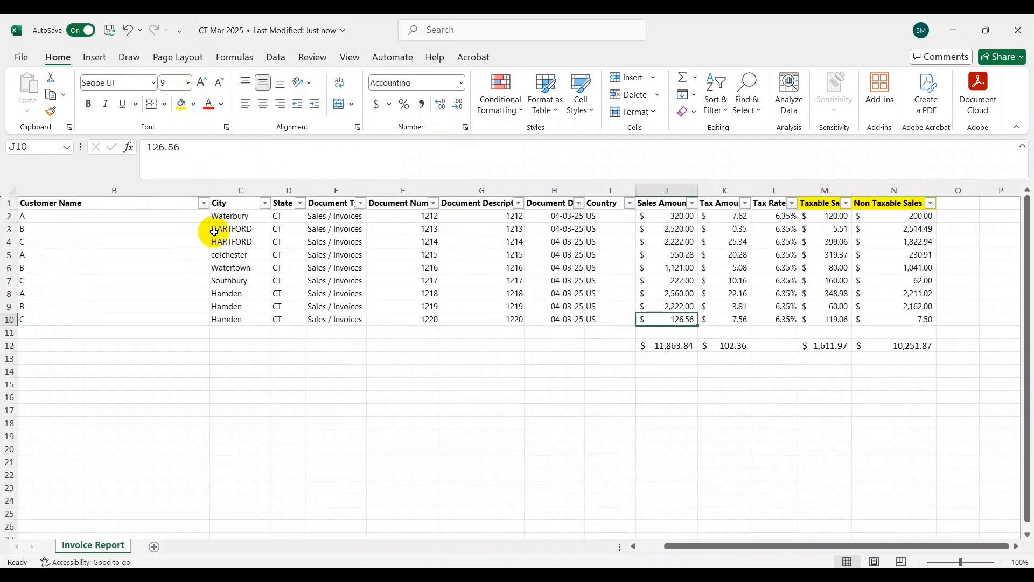
Step: Switch to myconneCT in Chrome and start filing the Sales & Use return for the period ending 28-Feb-2025
key("alt+Tab")
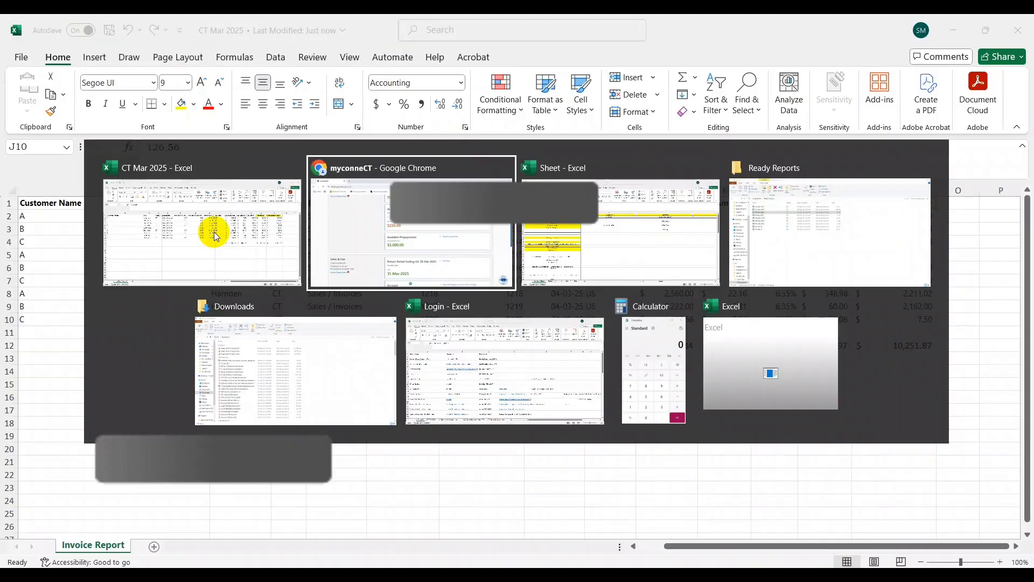
scroll(1023, 351, "down", 4)
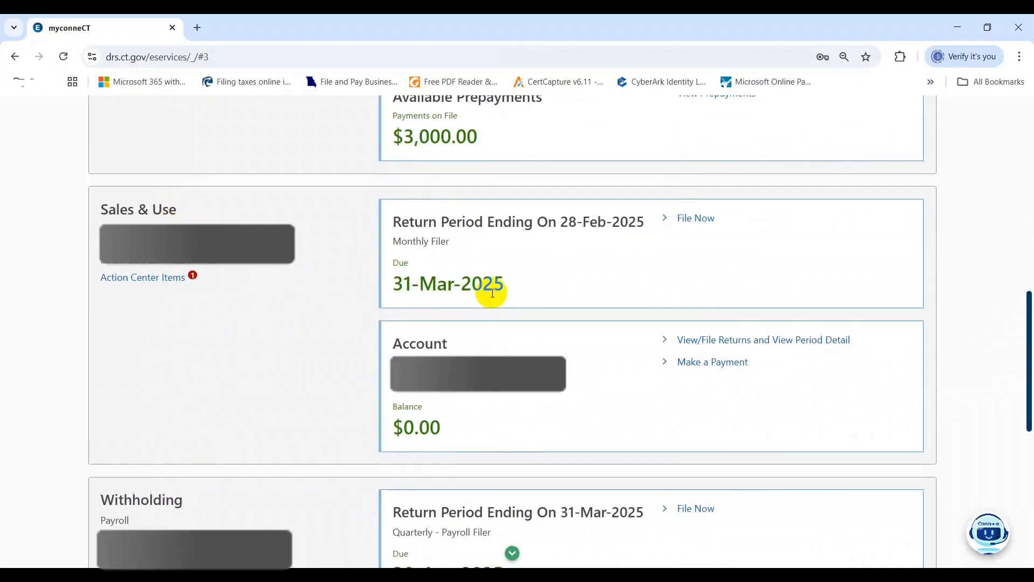
left_click_drag(508, 284, 398, 289)
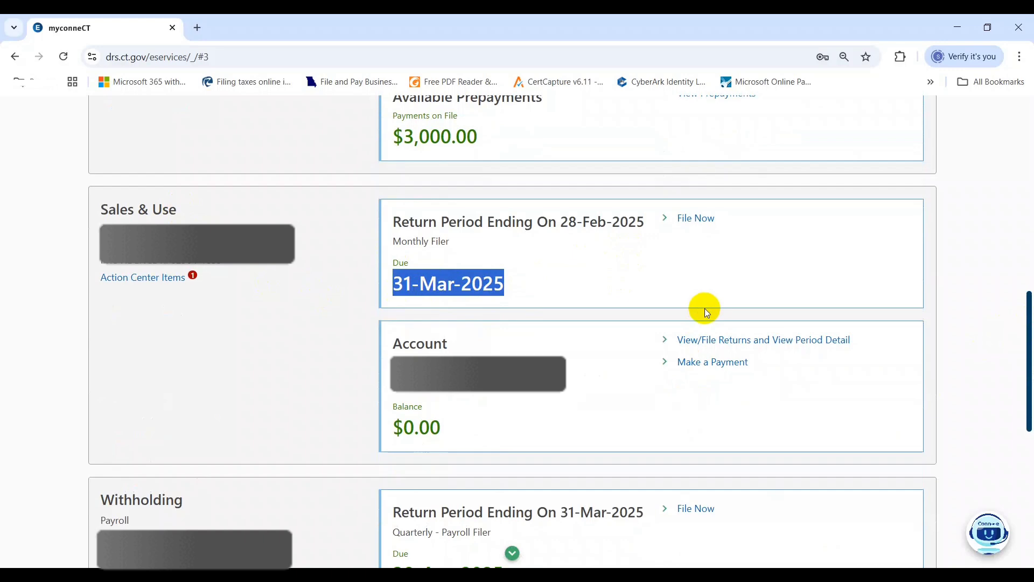
left_click(704, 216)
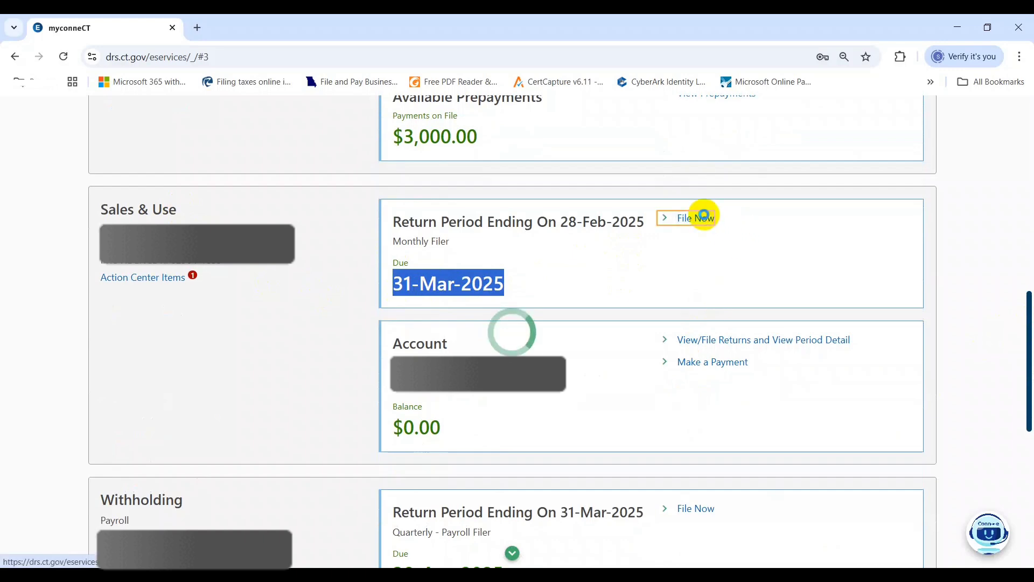
Step: Review the available tax rates, select General Sales - 6.35% Tax Rate and continue to the return line items
scroll(1000, 284, "down", 4)
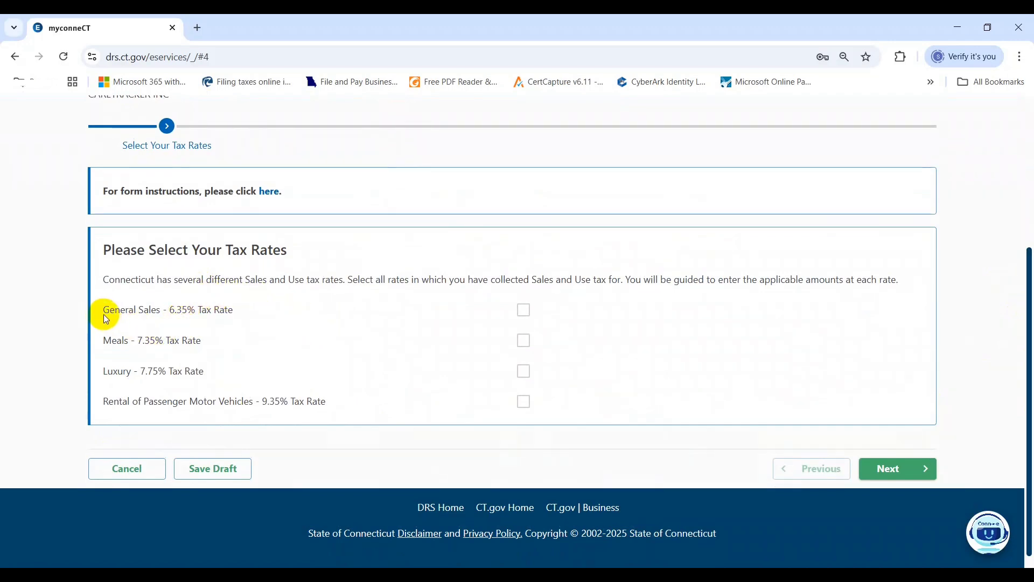
left_click(156, 312)
mouse_move(155, 312)
left_mouse_down()
mouse_move(109, 310)
mouse_move(161, 312)
left_mouse_up()
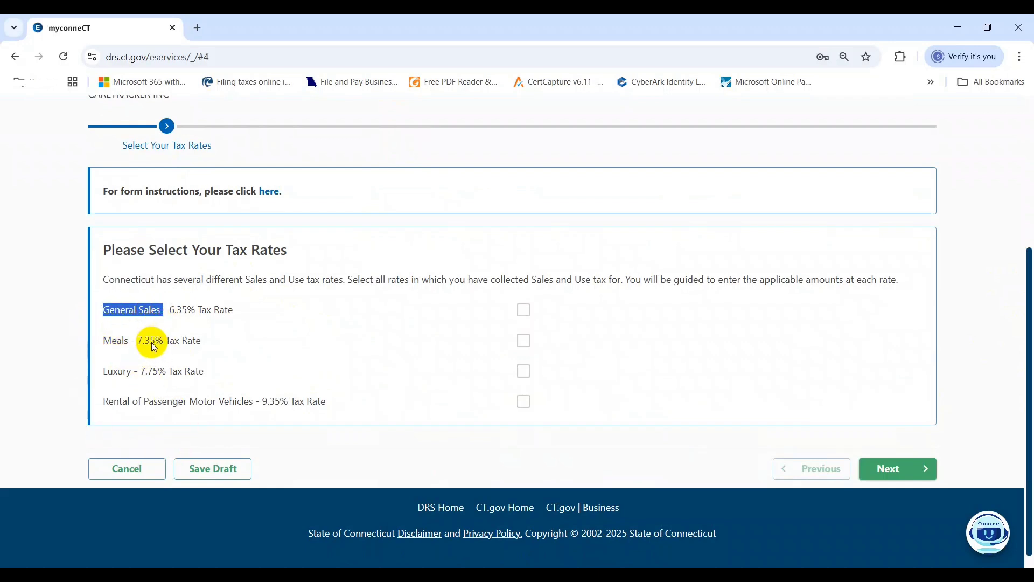
left_click(128, 341)
left_click_drag(129, 340, 110, 349)
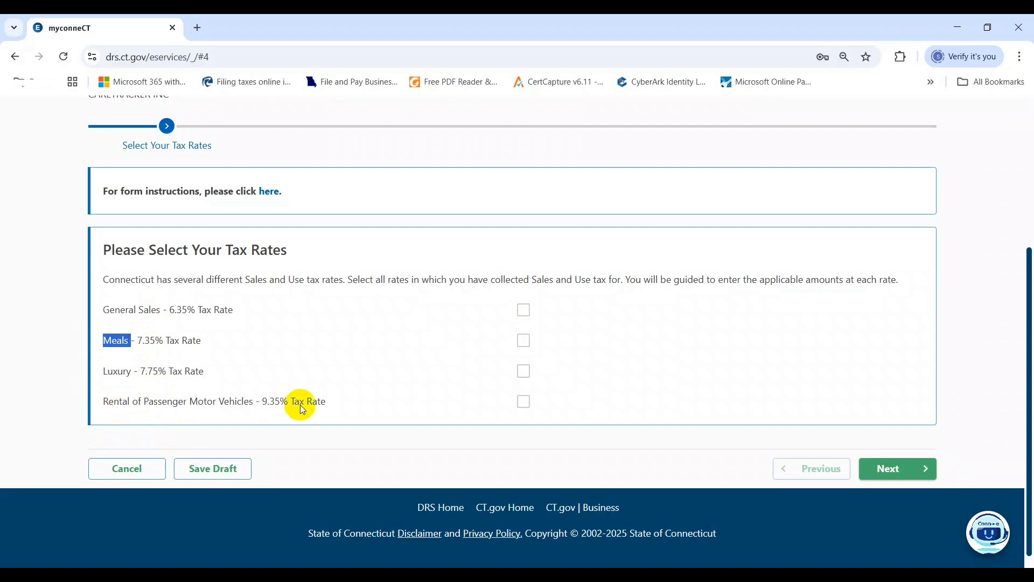
left_click_drag(262, 402, 325, 408)
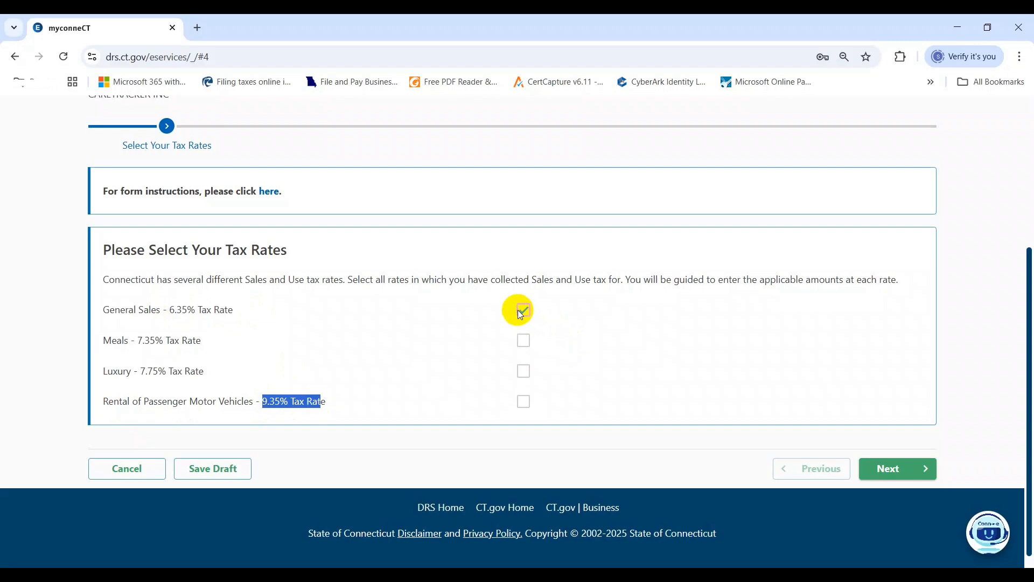
left_click(900, 468)
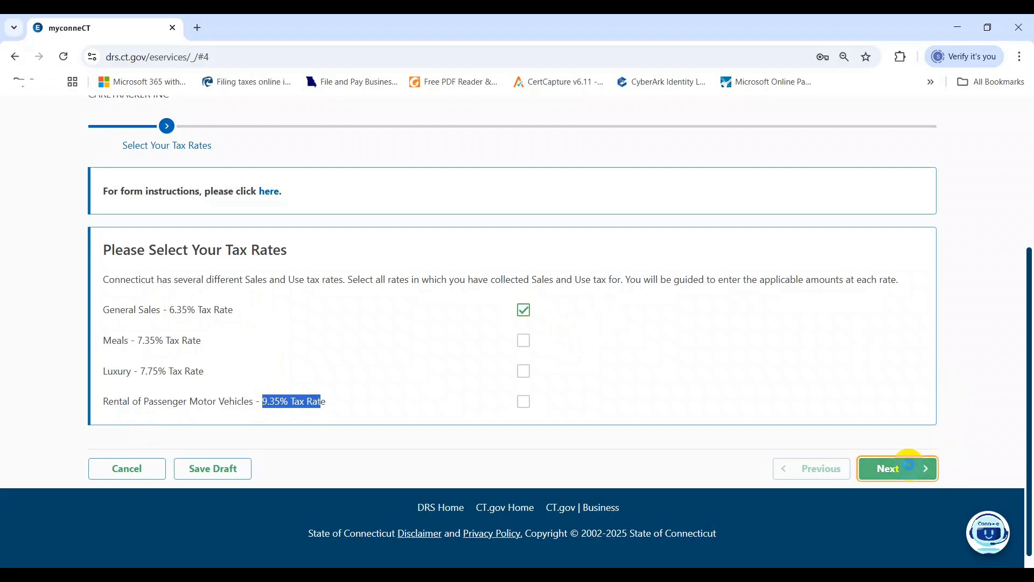
Step: Copy the Sales Amount total of $11,863.84 from the Excel report into the return's gross receipts from labor and services
scroll(1026, 329, "down", 5)
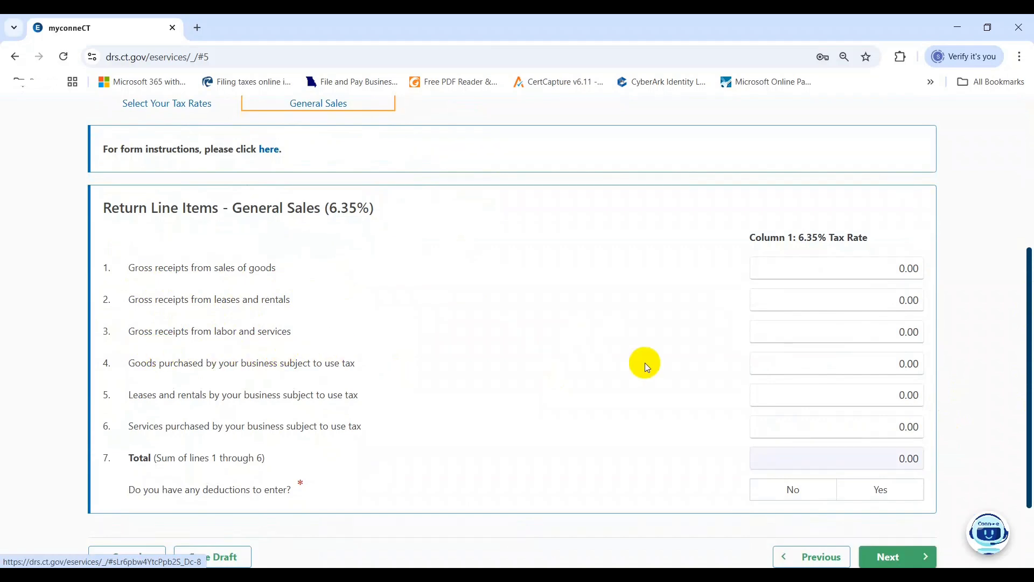
left_click(841, 334)
key("alt+Tab")
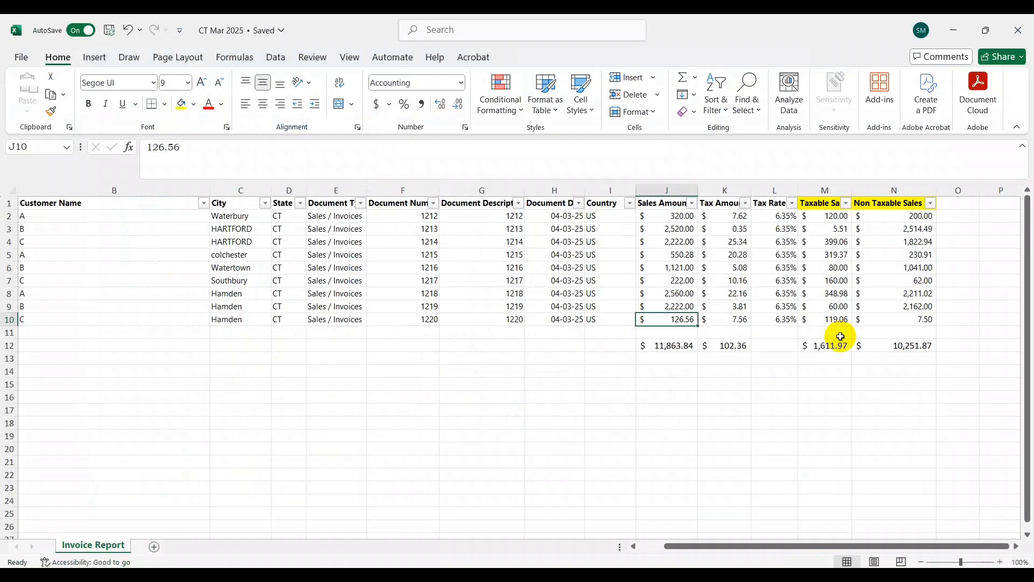
key("Down")
key("Right")
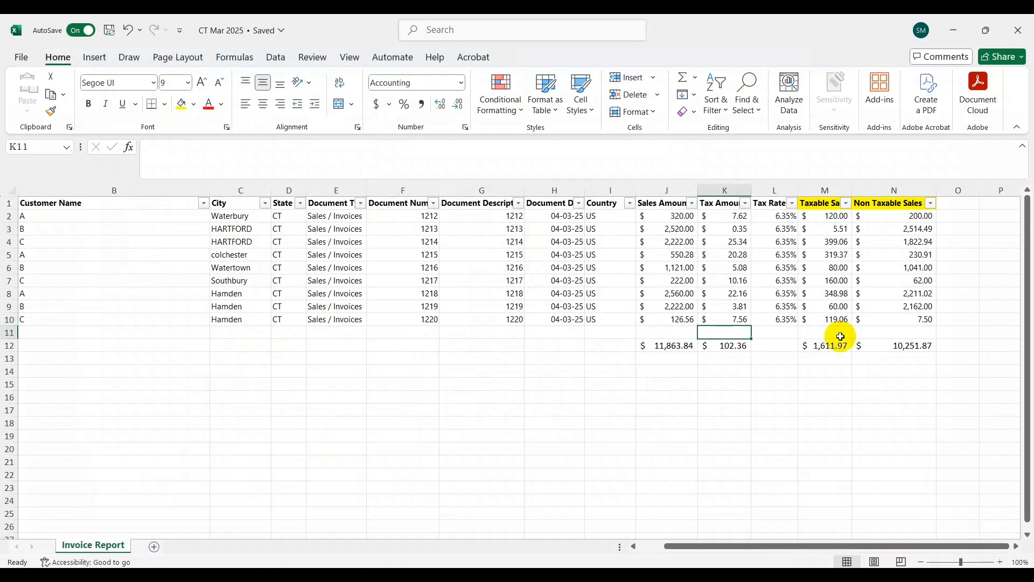
key("alt+Tab")
key("alt+Tab")
key("Down")
key("Left")
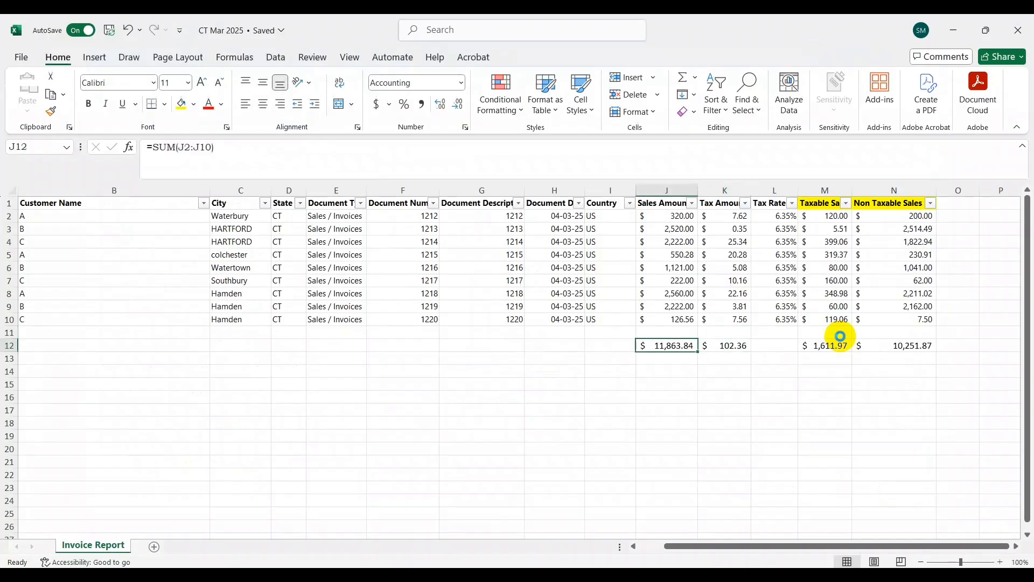
key("ctrl+c")
key("alt+Tab")
key("ctrl+v")
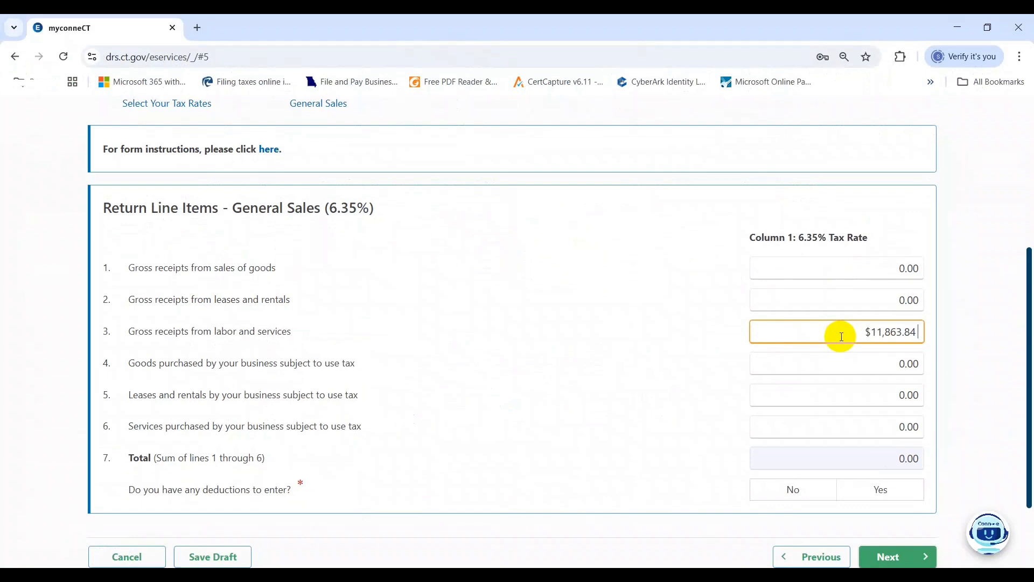
key("Tab")
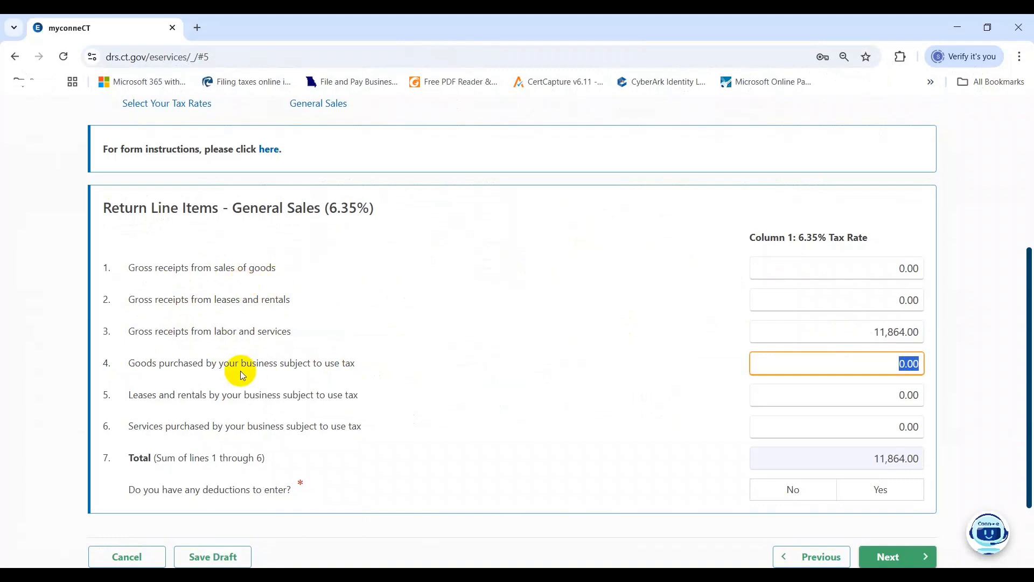
Step: Check the Non Taxable Sales total in the Excel report, answer Yes to having deductions on the return and continue
left_click_drag(1032, 419, 1033, 437)
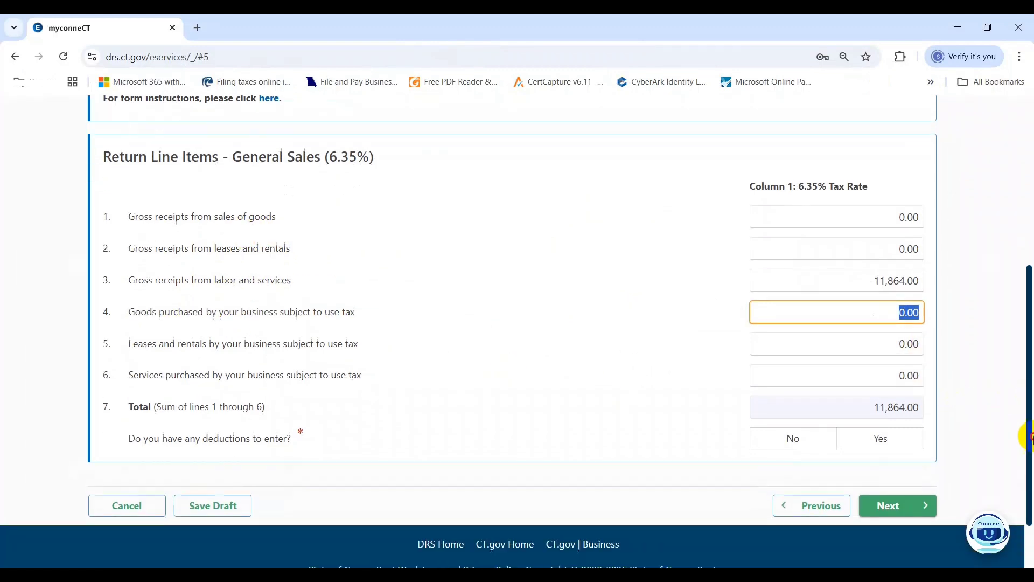
scroll(391, 431, "down", 1)
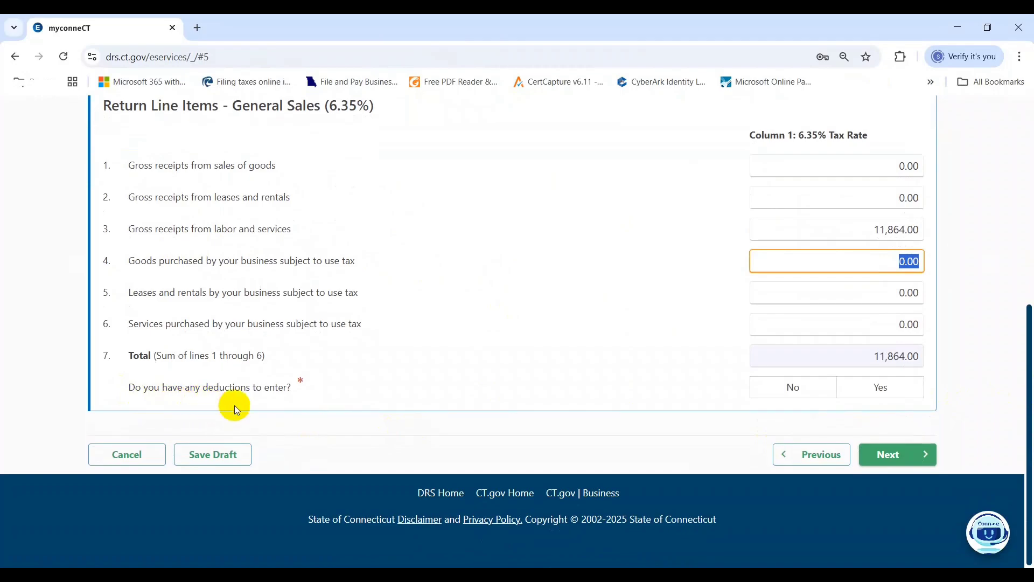
key("alt+Tab")
key("Right")
key("Right")
key("Right")
key("Right")
key("Right")
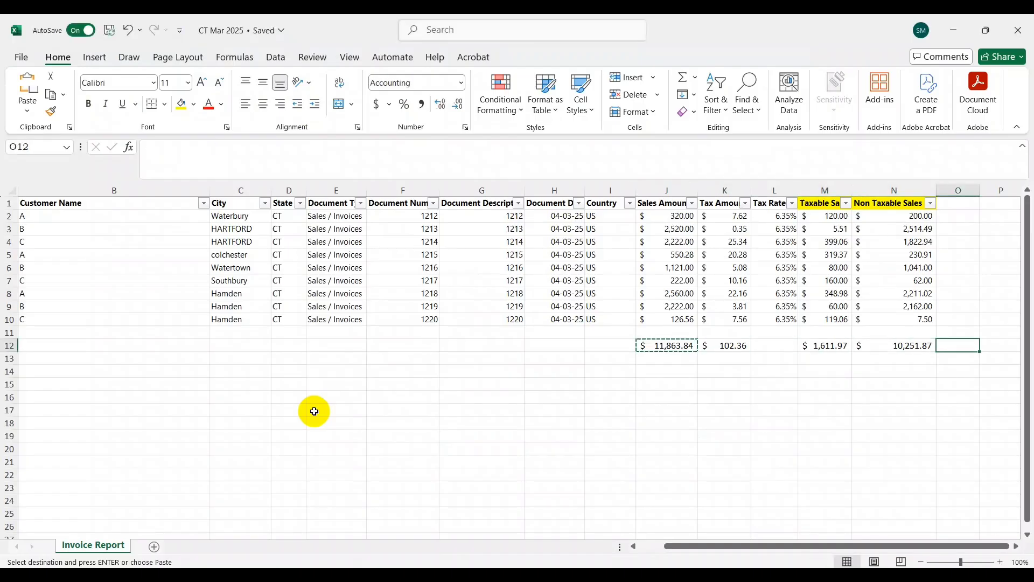
key("Left")
key("alt+Tab")
left_click(896, 397)
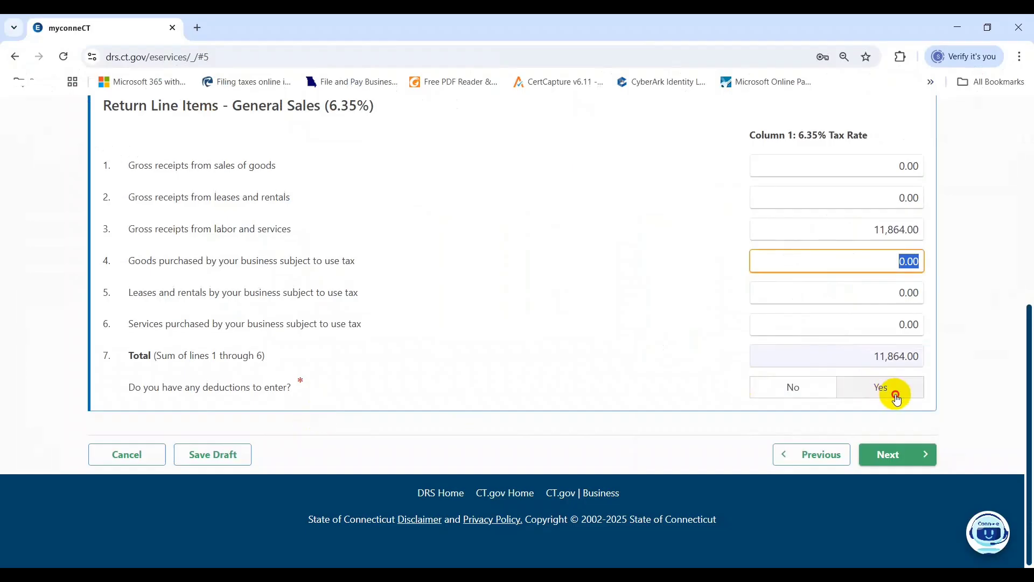
left_click(896, 493)
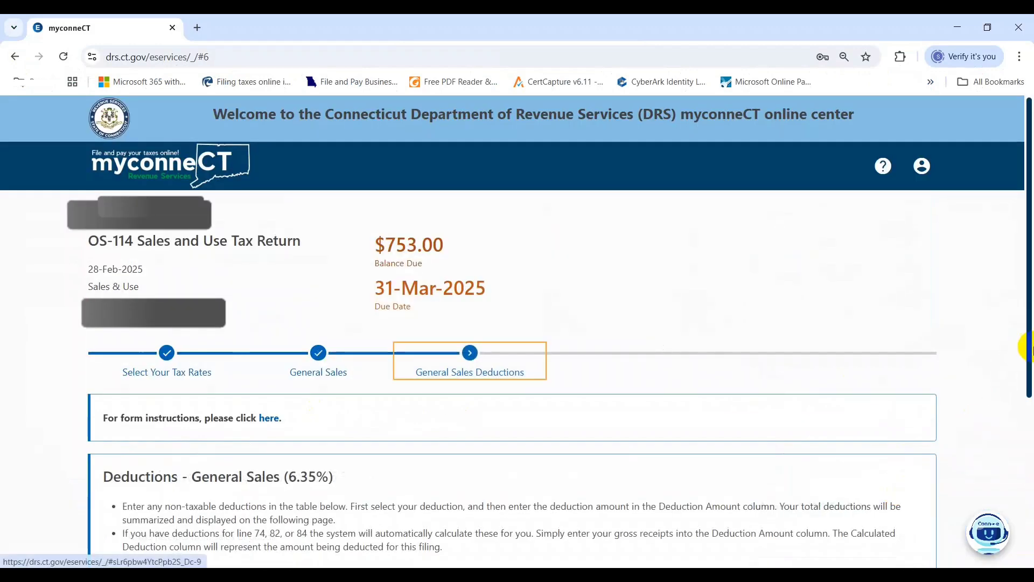
Step: Browse the available deduction line items for General Sales (6.35%), including the resale, electricity, charitable and government agency categories
left_click_drag(1030, 348, 1027, 478)
left_click(473, 453)
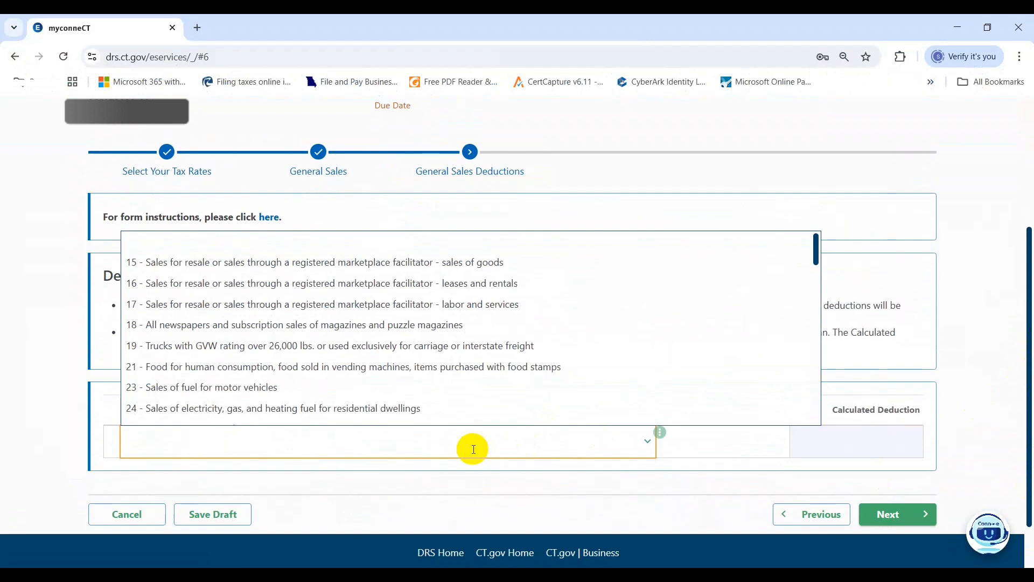
key("Down")
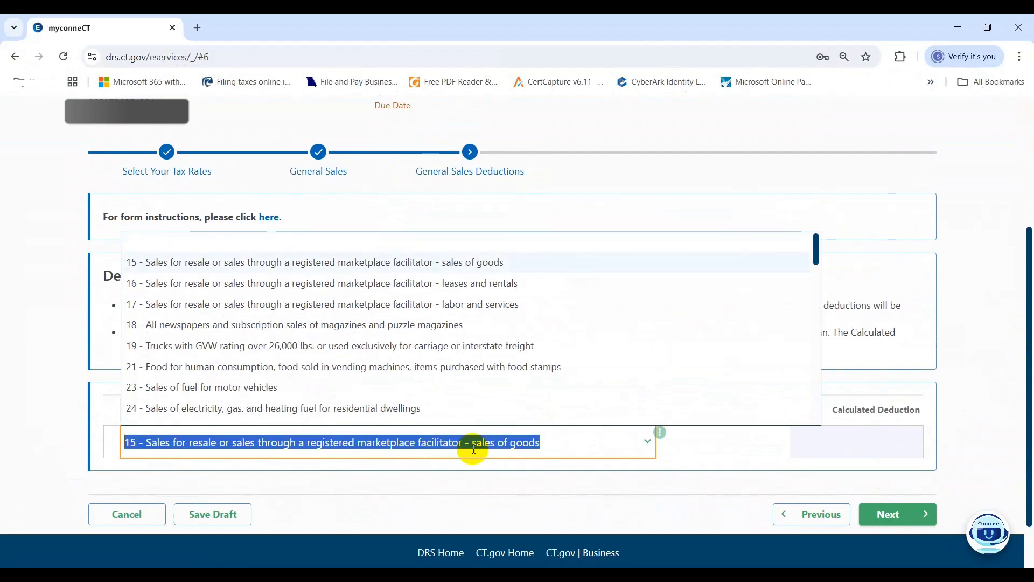
key("Down")
key("Down")
key("Down")
key("Down")
key("Down")
key("Down")
key("Down")
key("Down")
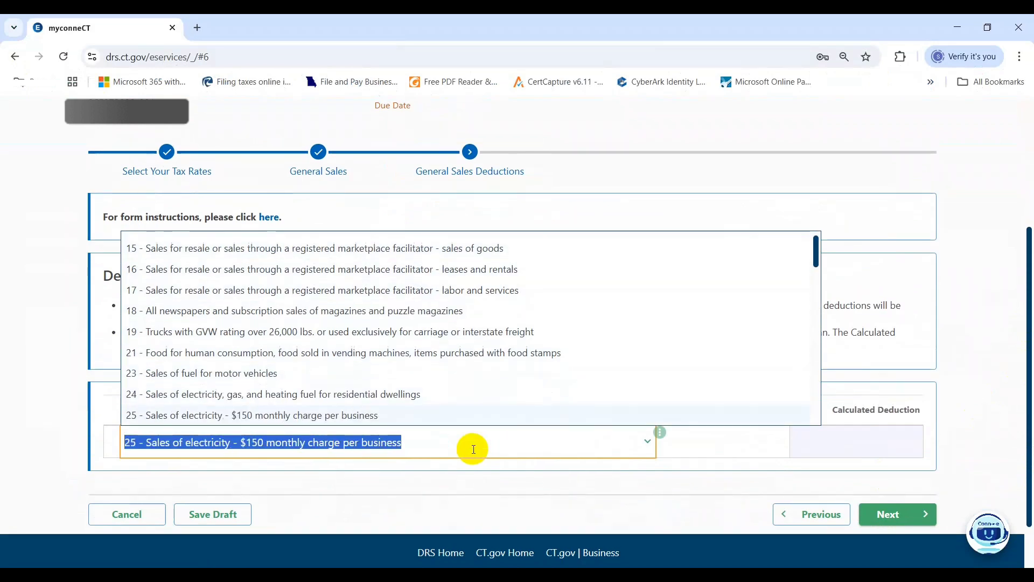
key("Down")
key("Down")
key("Down")
key("Down")
key("Down")
key("Down")
key("Down")
key("Down")
key("Down")
key("Down")
key("Down")
key("Down")
key("Down")
key("Down")
key("Down")
key("Down")
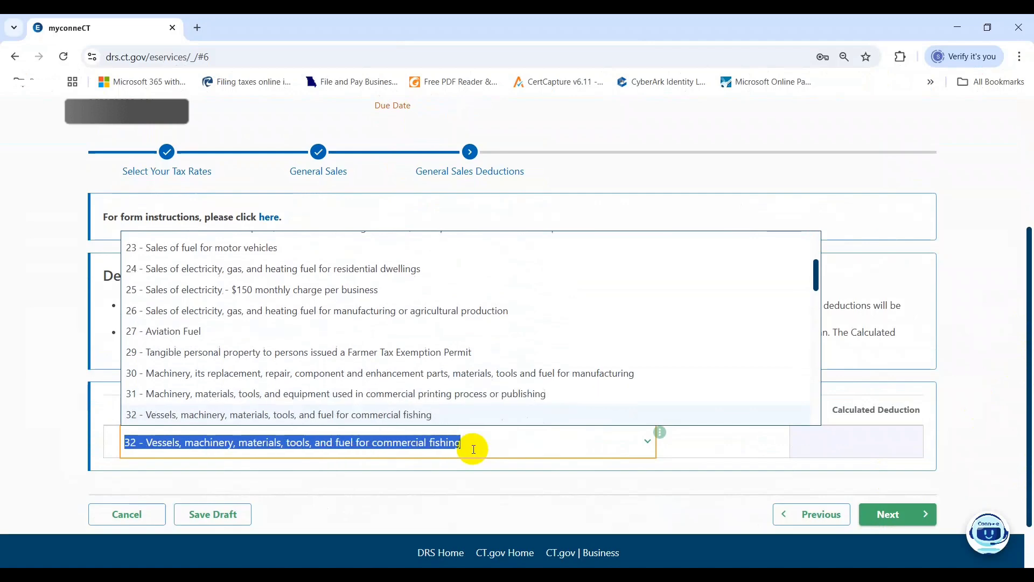
key("Down")
key("Down")
key("Down")
key("Down")
key("Down")
key("Down")
key("Down")
key("Down")
key("Down")
key("Down")
key("Down")
key("Down")
key("Down")
key("Down")
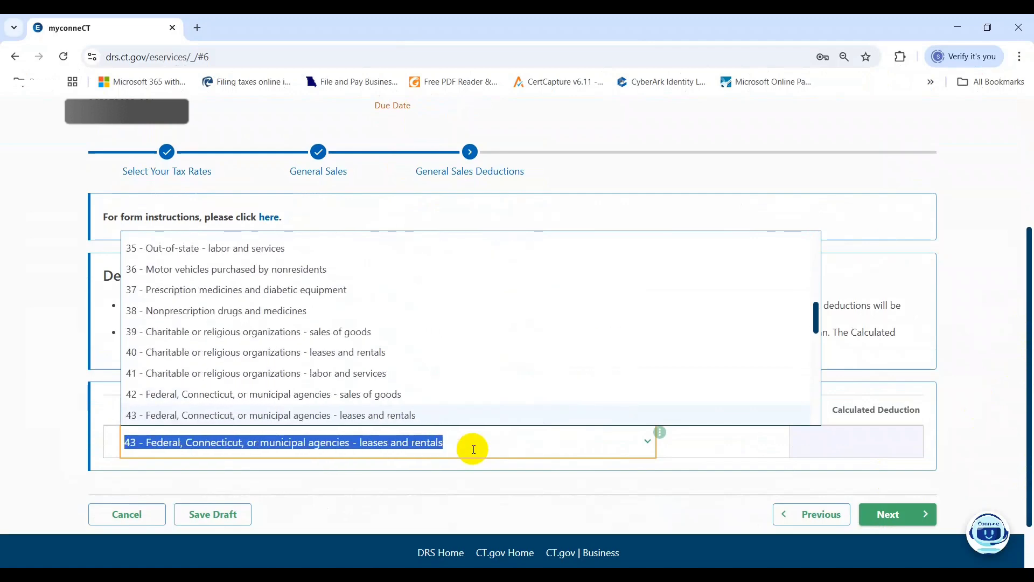
key("Down")
key("Down")
key("Down")
key("Down")
key("Down")
key("Down")
key("Down")
key("Down")
key("Down")
key("Down")
key("Down")
key("Down")
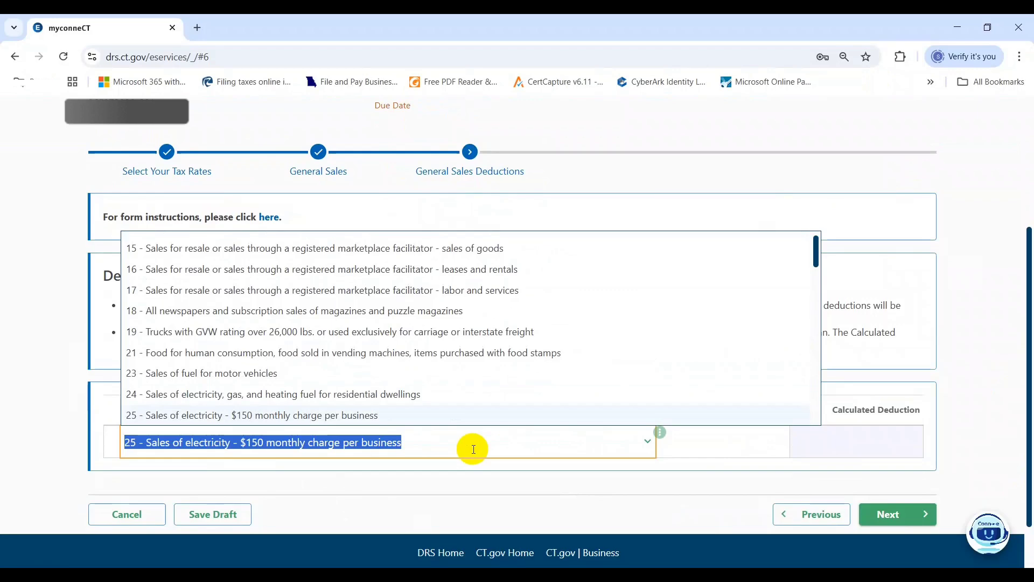
scroll(473, 449, "up", 5)
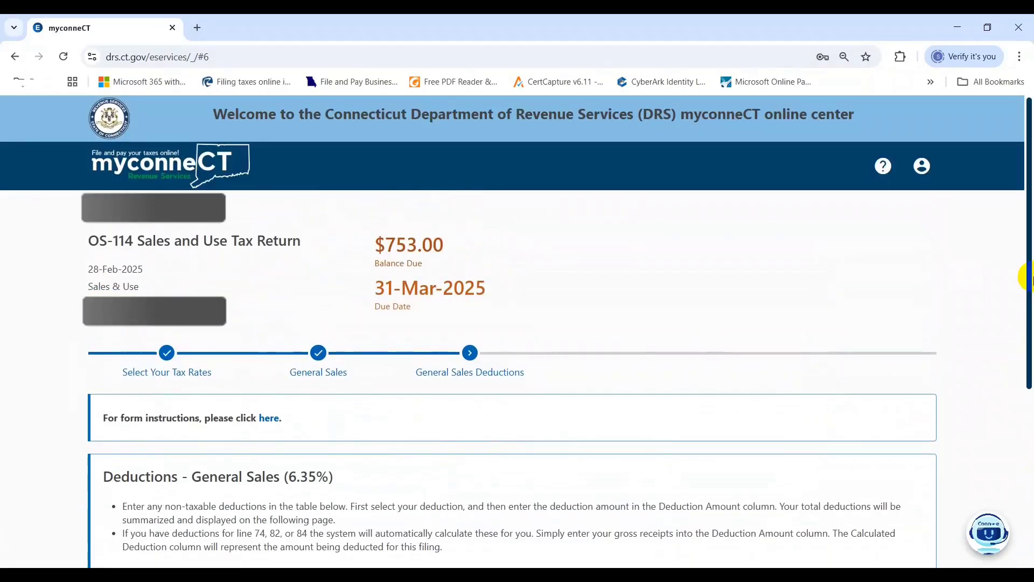
Step: Choose deduction line 17 - Sales for resale or sales through a registered marketplace facilitator - labor and services
left_click_drag(1030, 278, 1027, 431)
left_click(441, 380)
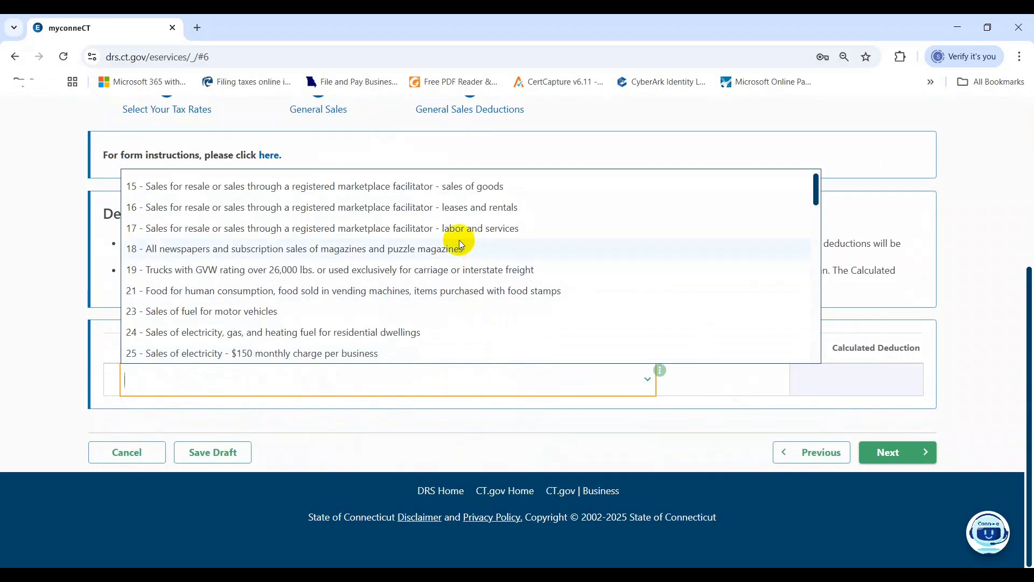
left_click(391, 237)
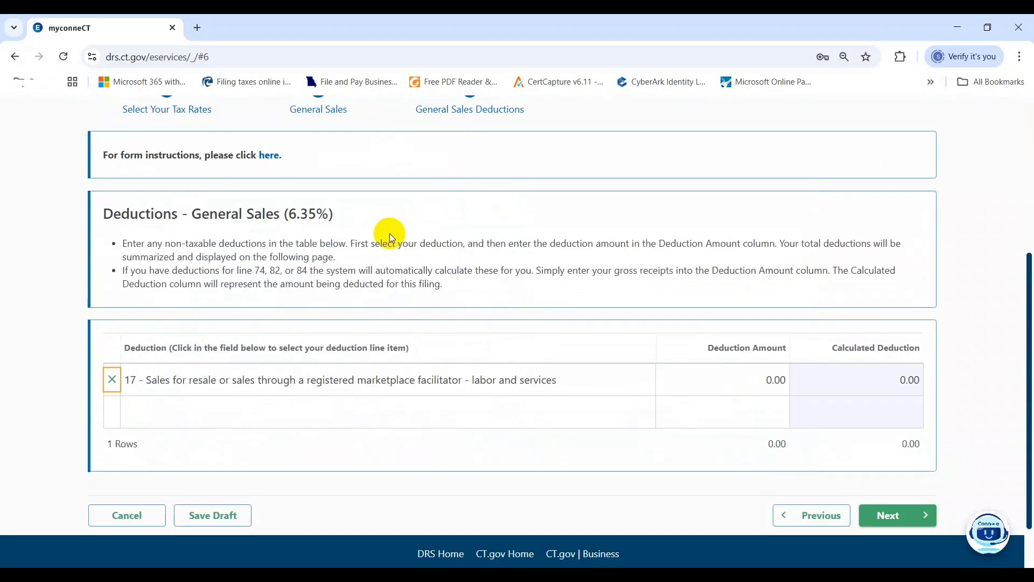
key("Tab")
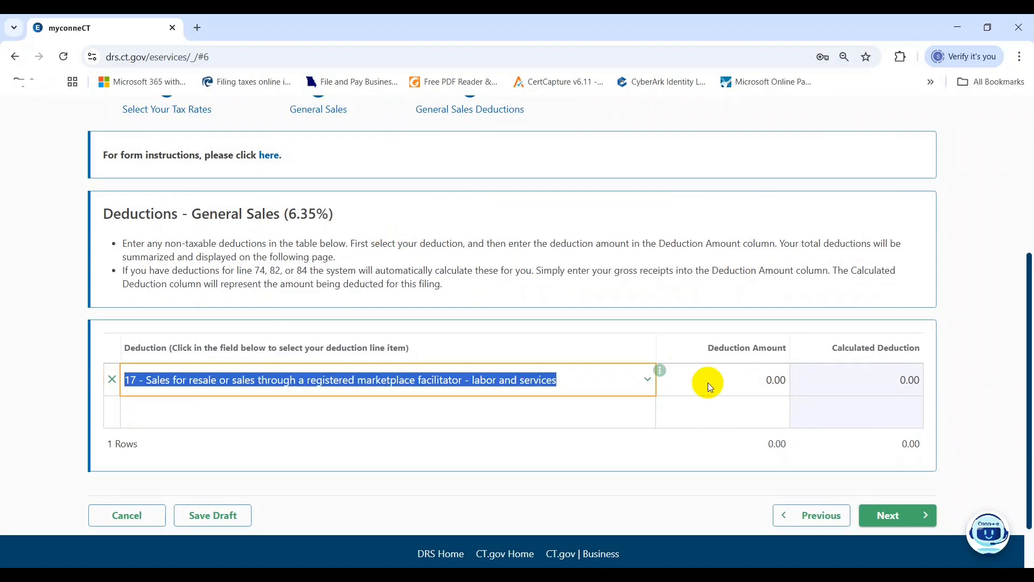
Step: Enter the Excel report's Non Taxable Sales total of $10,251.87 as the line 17 deduction amount and continue to the summary
key("Tab")
key("alt+Tab")
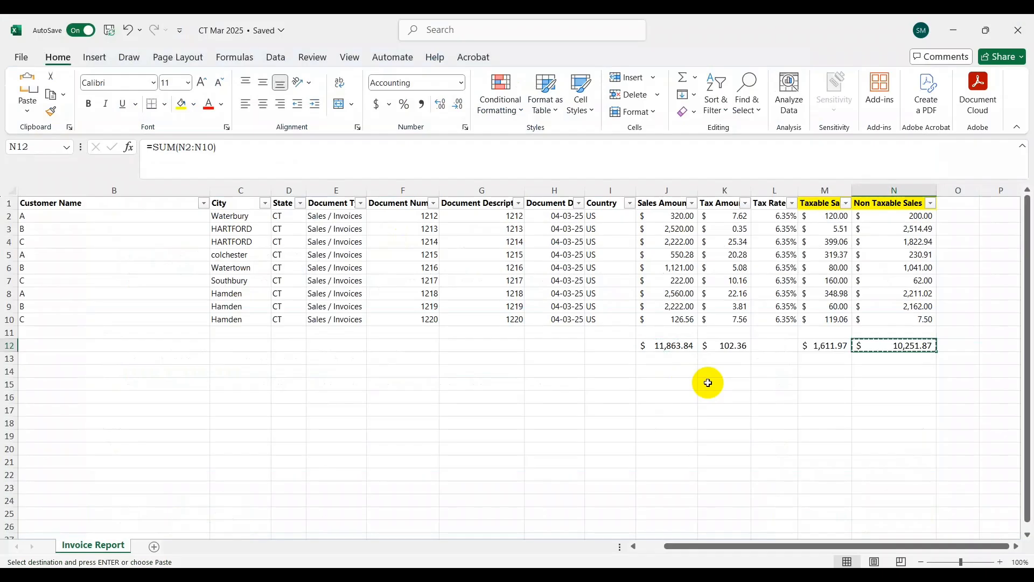
key("alt+Tab")
type("$10,251.87")
key("Tab")
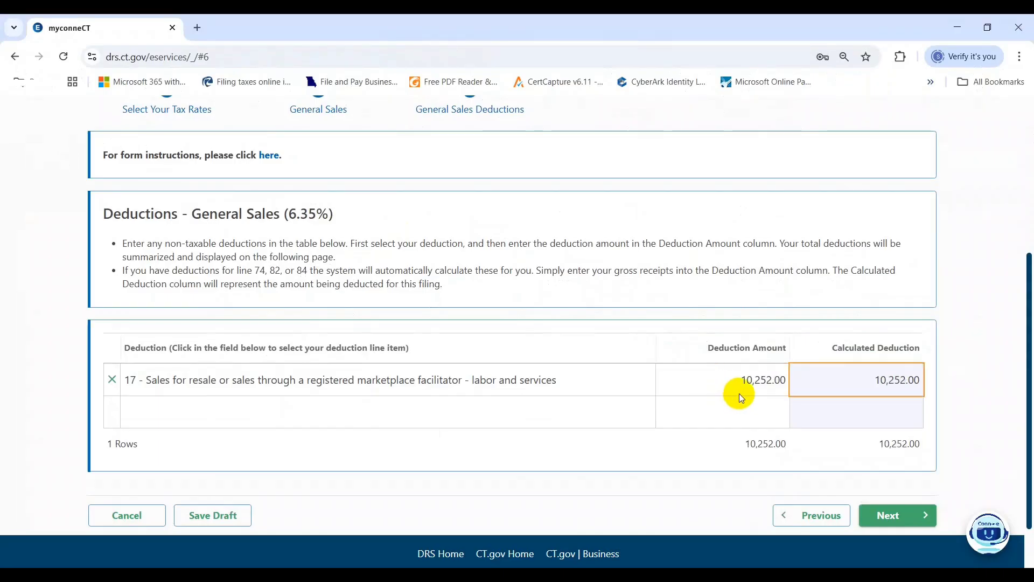
left_click(890, 513)
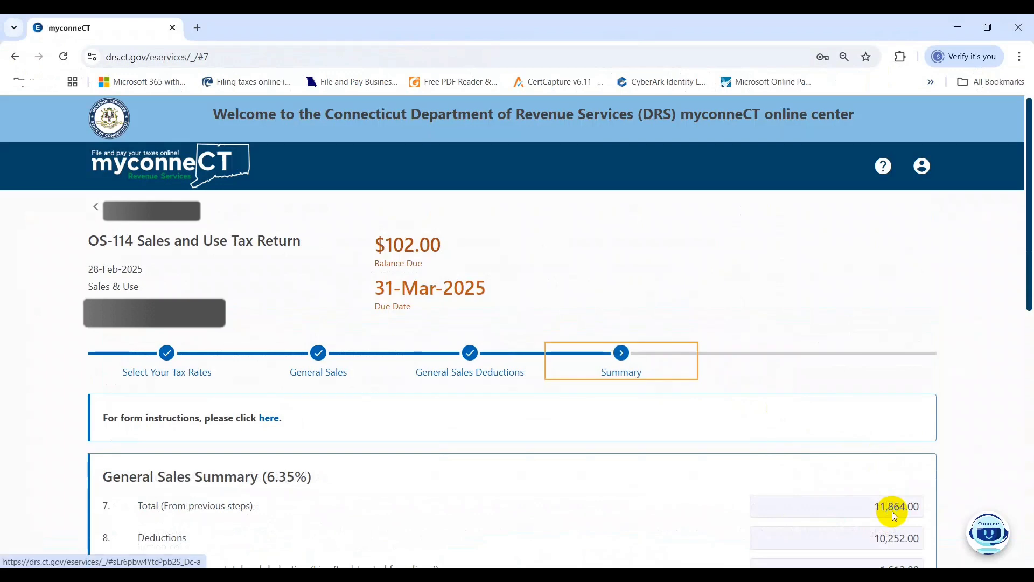
Step: Review the return summary against the Excel report and answer No to claiming the Film Production Tax Credit
left_click_drag(1030, 247, 1030, 457)
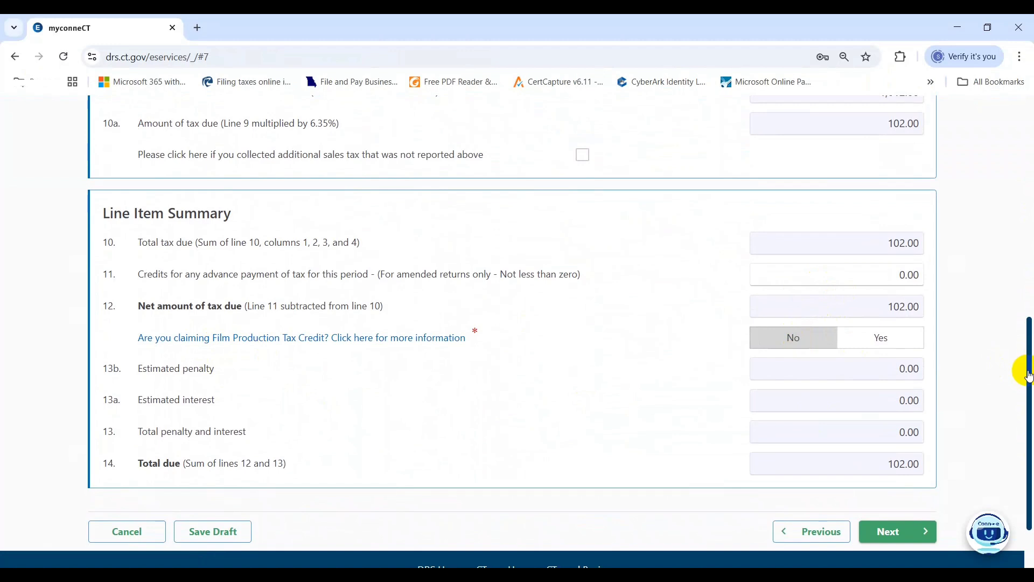
key("alt+Tab")
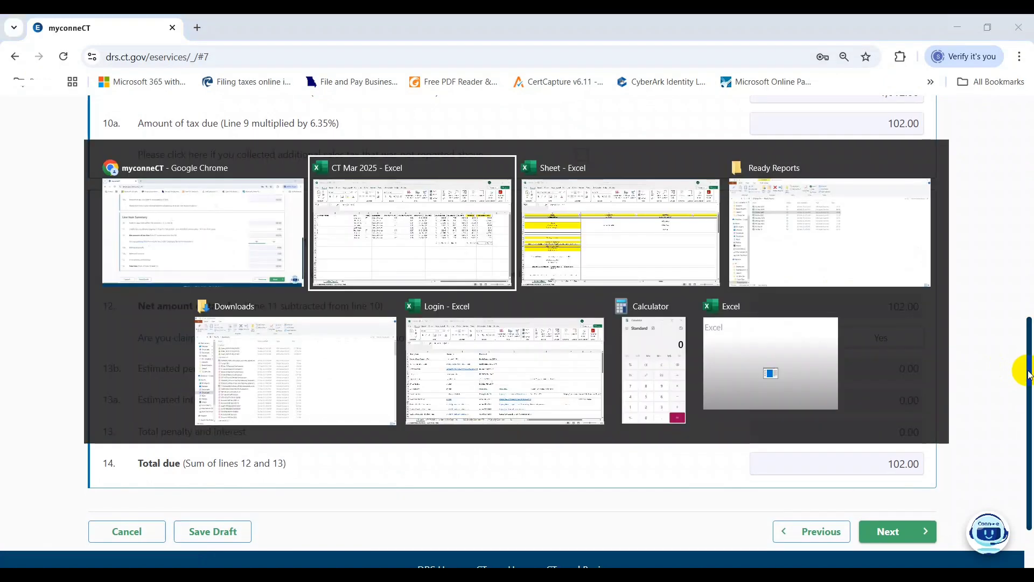
key("Left")
key("Left")
key("Left")
key("alt+Tab")
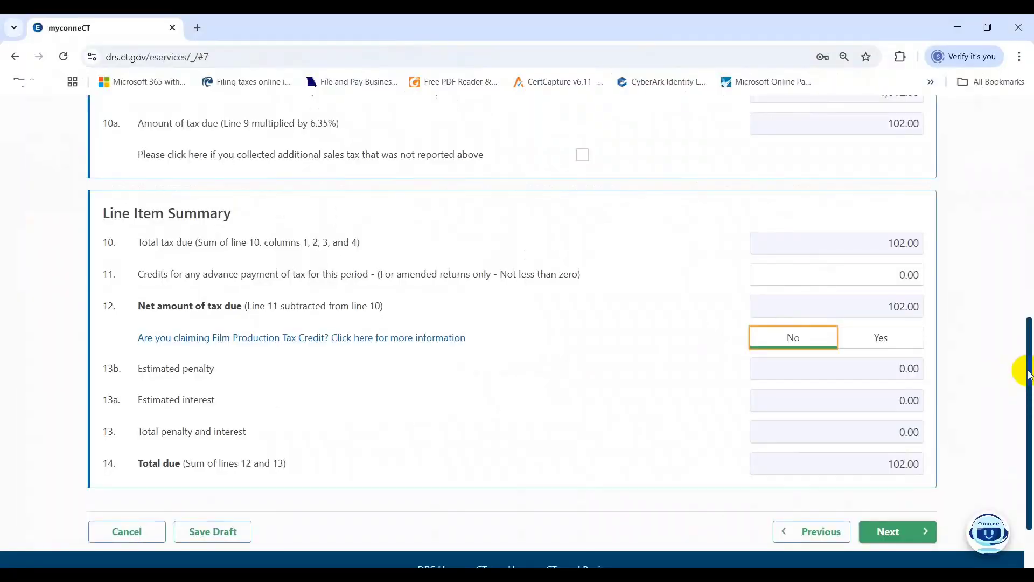
Step: Switch to the Excel report, enter 102 in cell K14 below the Tax Amount total and apply the accounting number format
key("alt+Tab")
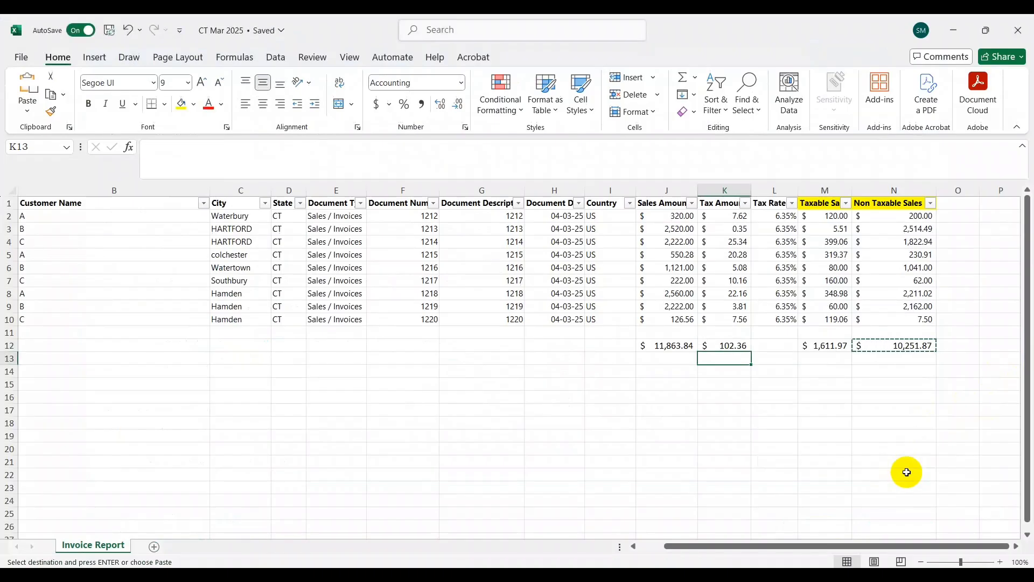
key("Return")
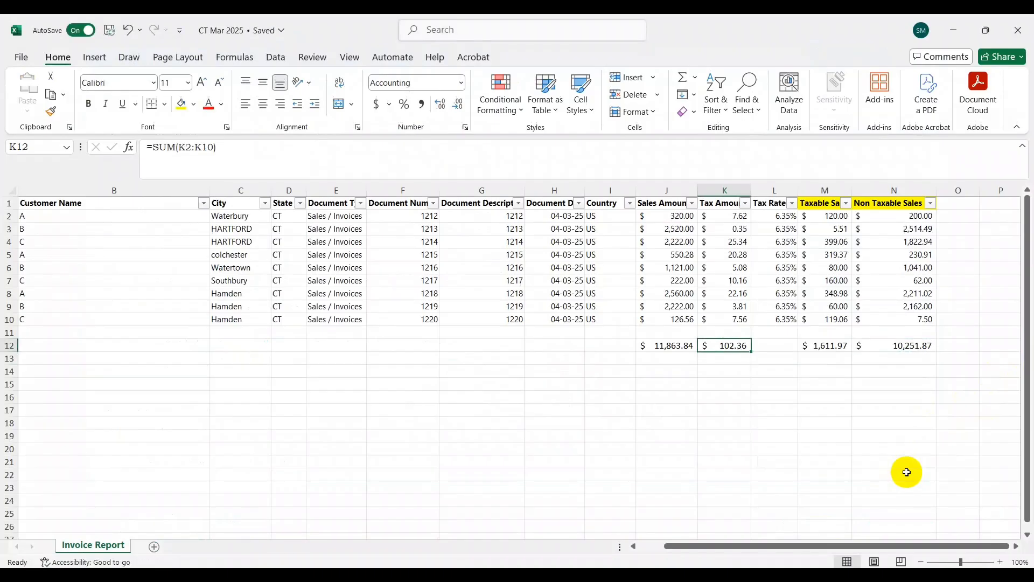
key("Return")
key("Return")
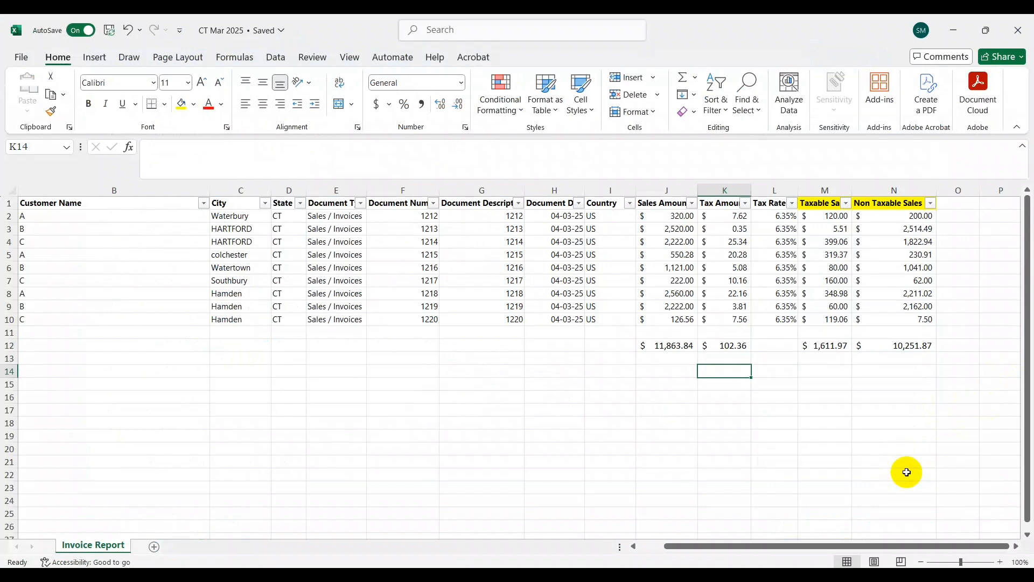
type("102")
key("Return")
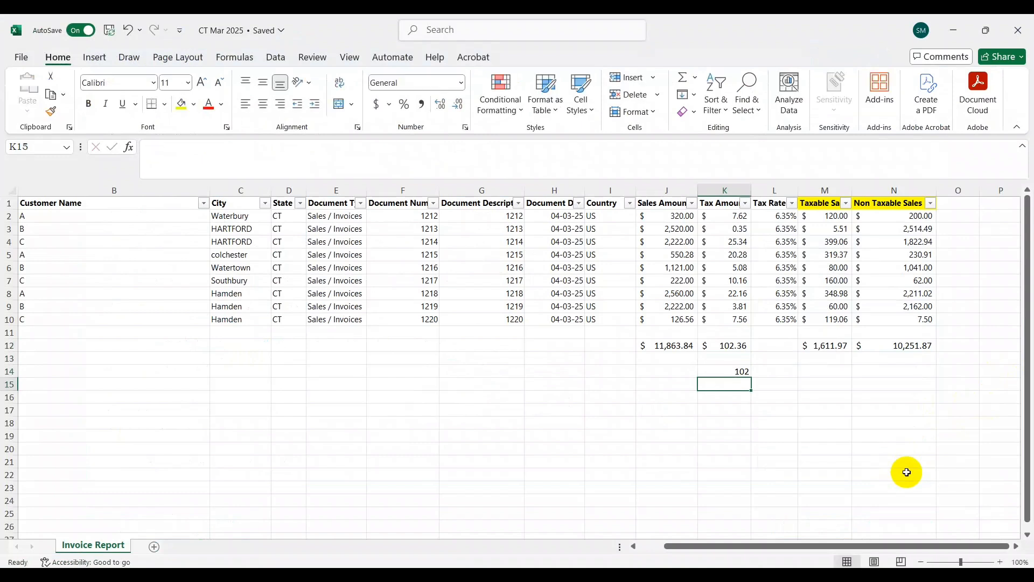
key("Up")
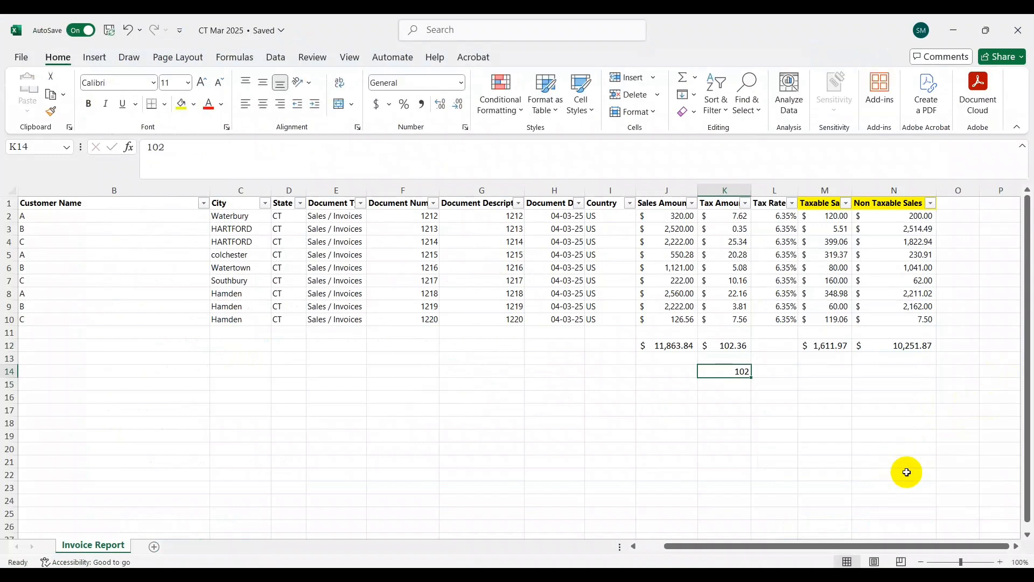
left_click(376, 105)
key("Up")
key("Up")
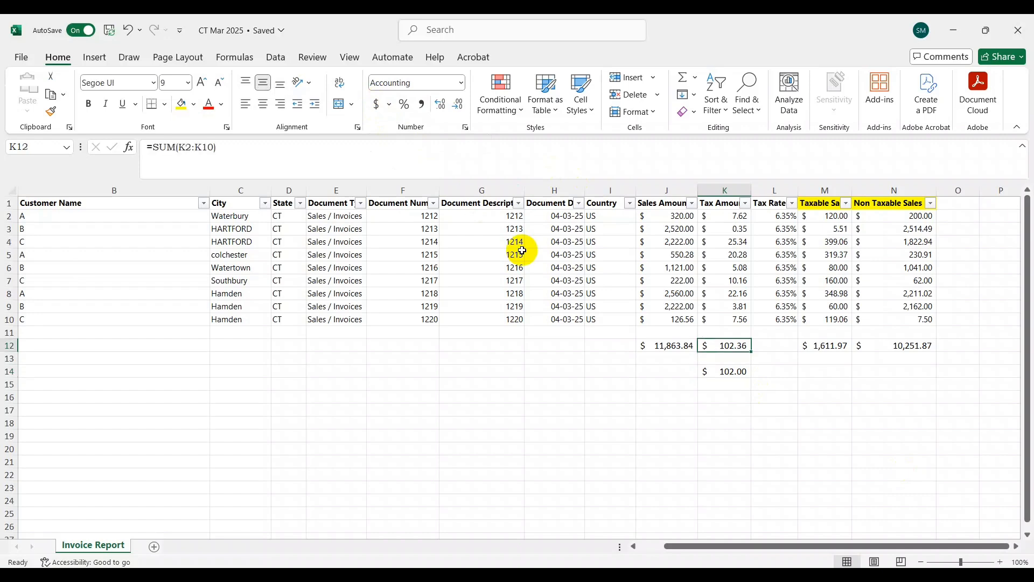
Step: Enter 10252 in cell O12 beside the Non Taxable Sales total
key("Left")
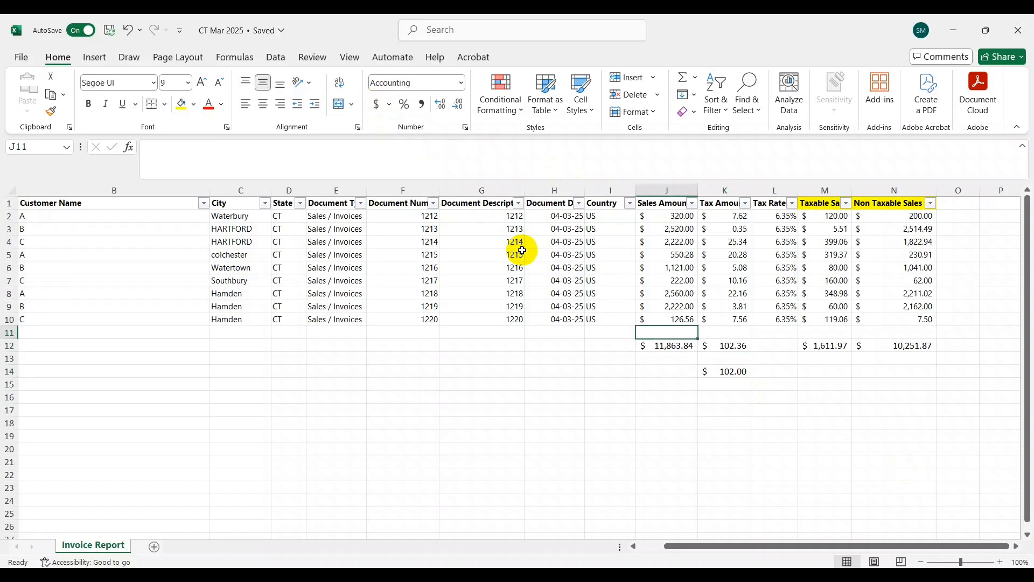
key("Right")
key("Right")
key("Right")
key("Right")
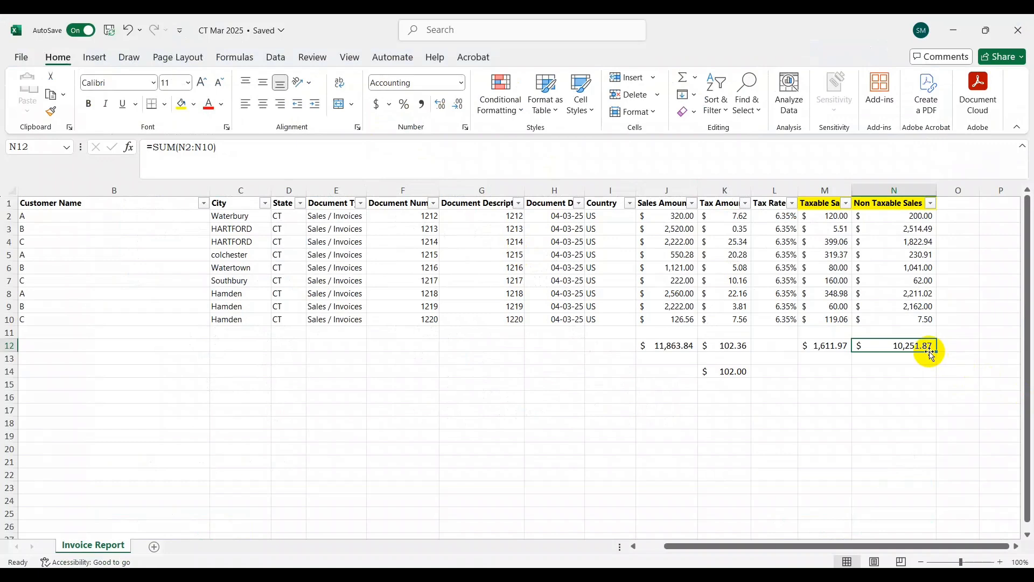
key("Right")
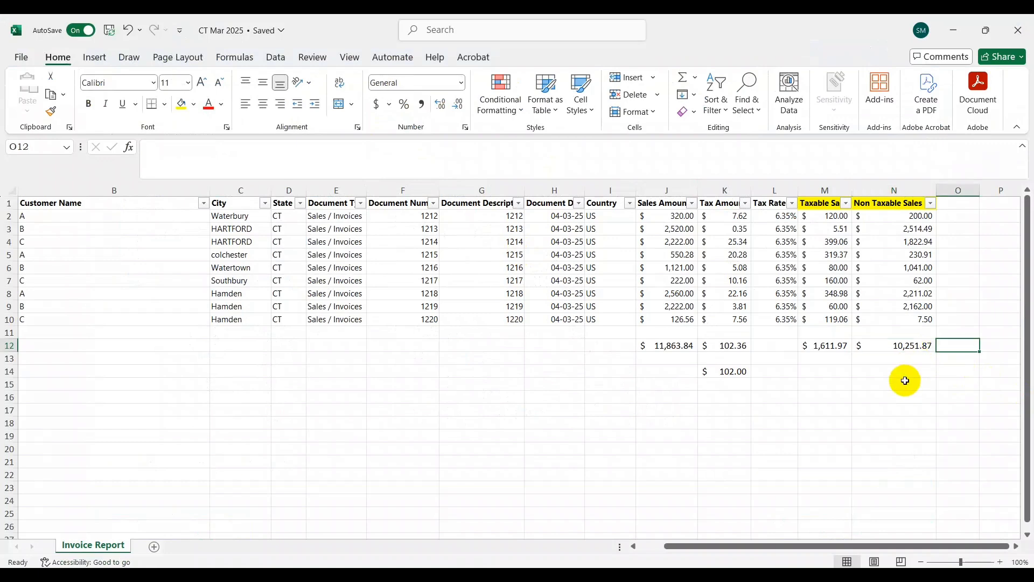
type("10252")
key("Return")
key("Up")
key("Left")
Step: Return to myconneCT in Chrome, recheck the line item summary against the Excel report and continue to the payment method selection
key("alt+Tab")
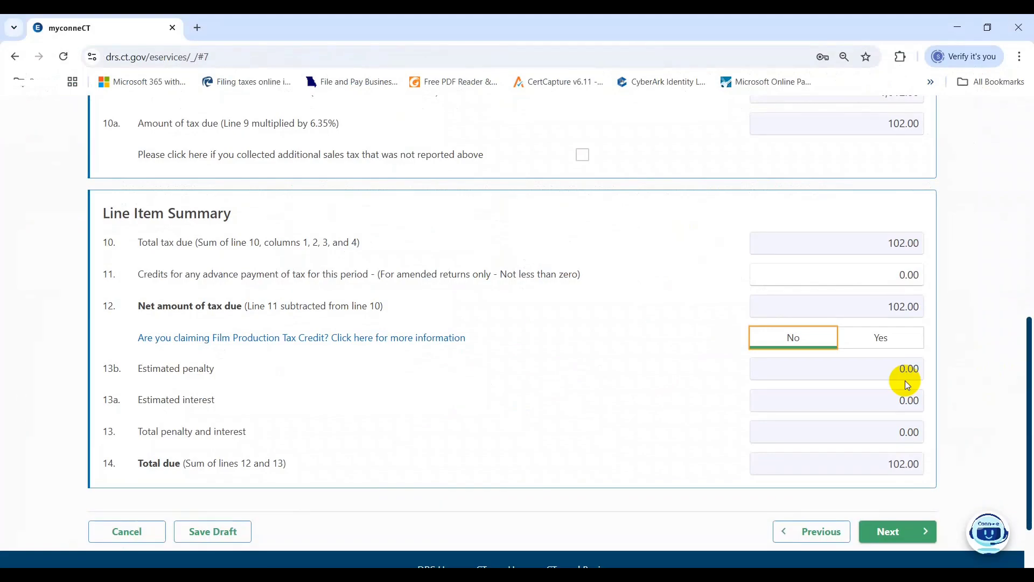
key("alt+Tab")
key("alt+Tab")
left_click(899, 531)
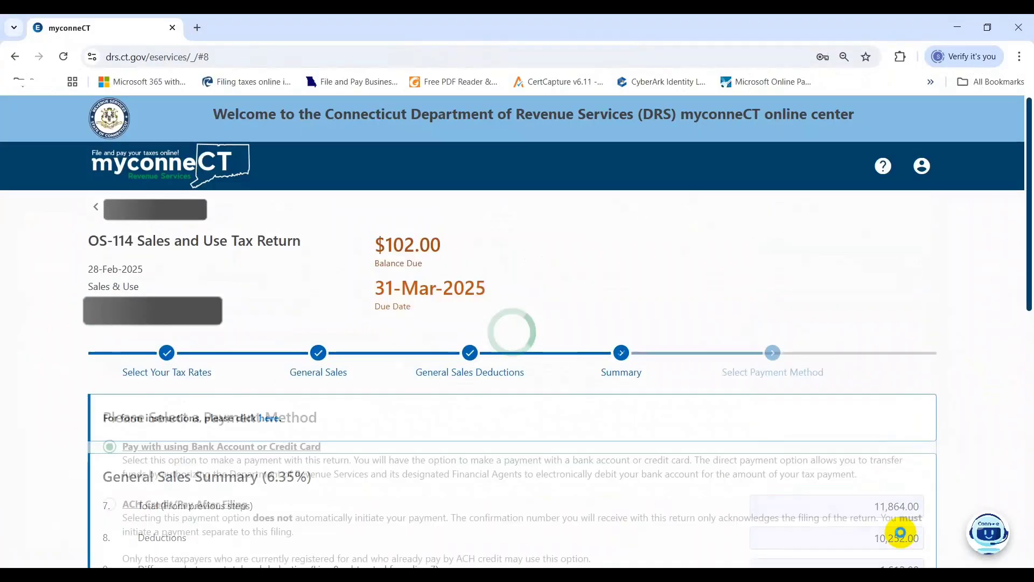
Step: Review the payment method options and compare the return's balance due with the tax total in the Excel report
left_click_drag(1029, 379, 1029, 493)
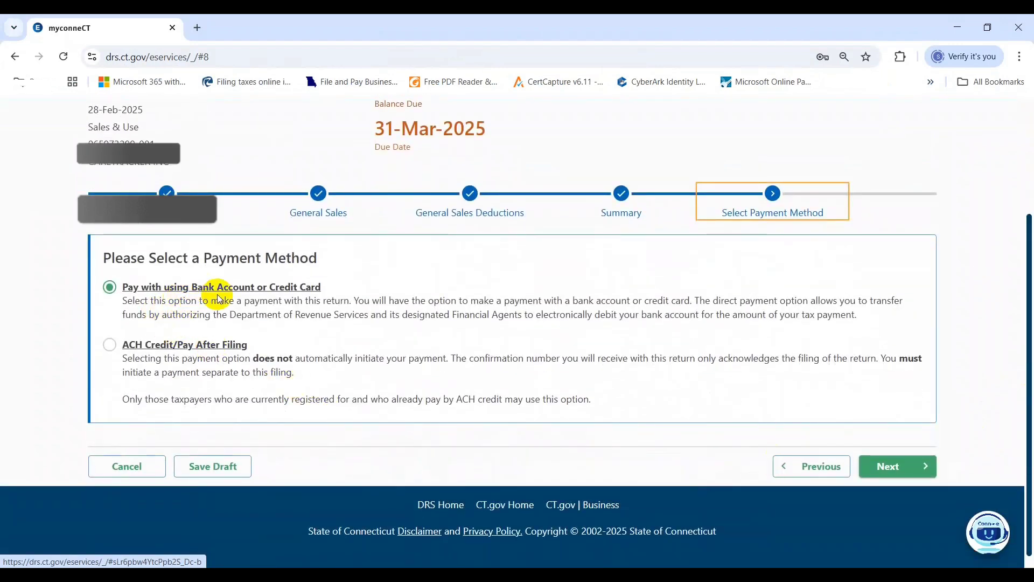
scroll(326, 293, "up", 3)
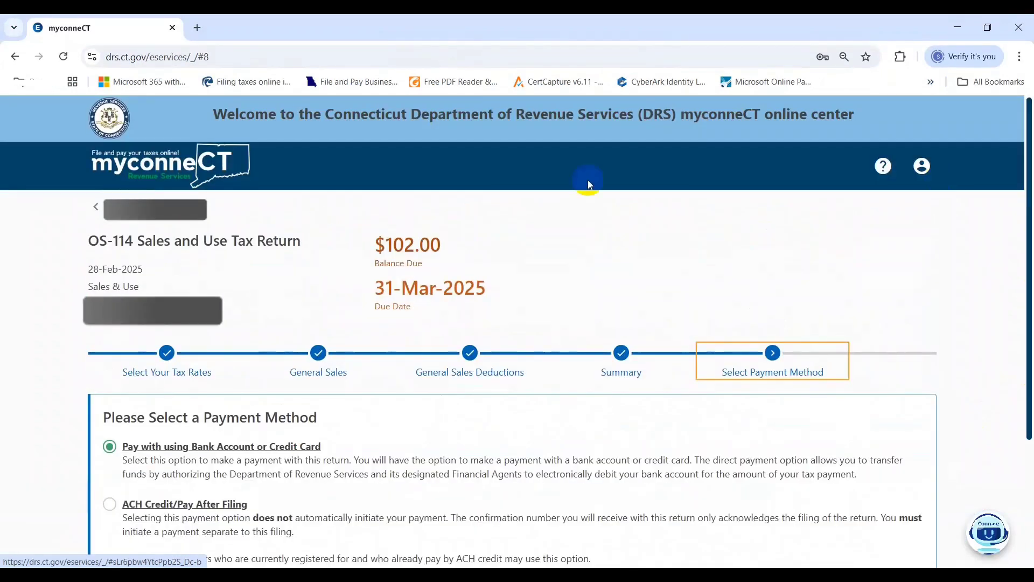
left_click_drag(452, 251, 333, 240)
key("alt+Tab")
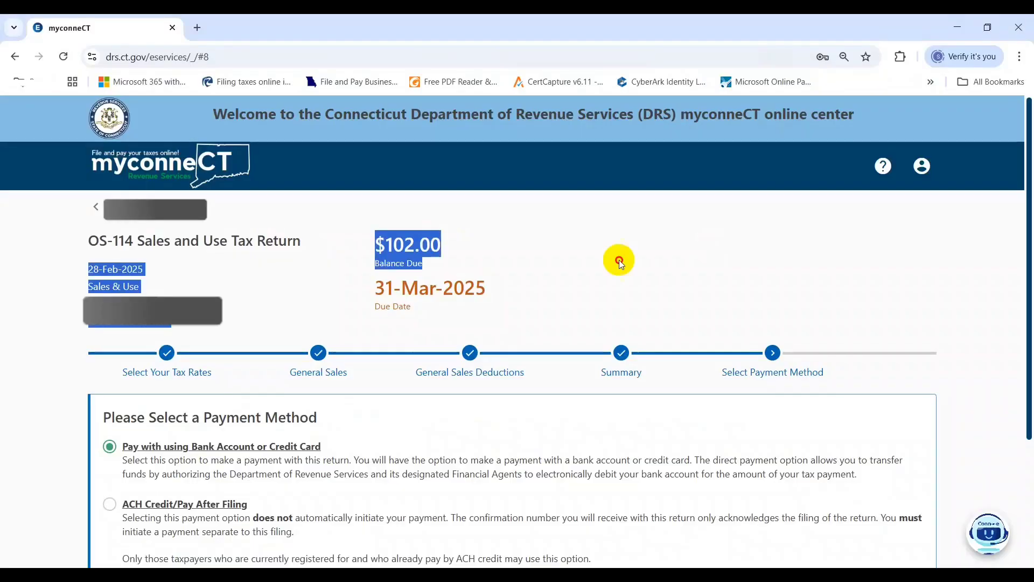
left_click(619, 260)
key("alt+Tab")
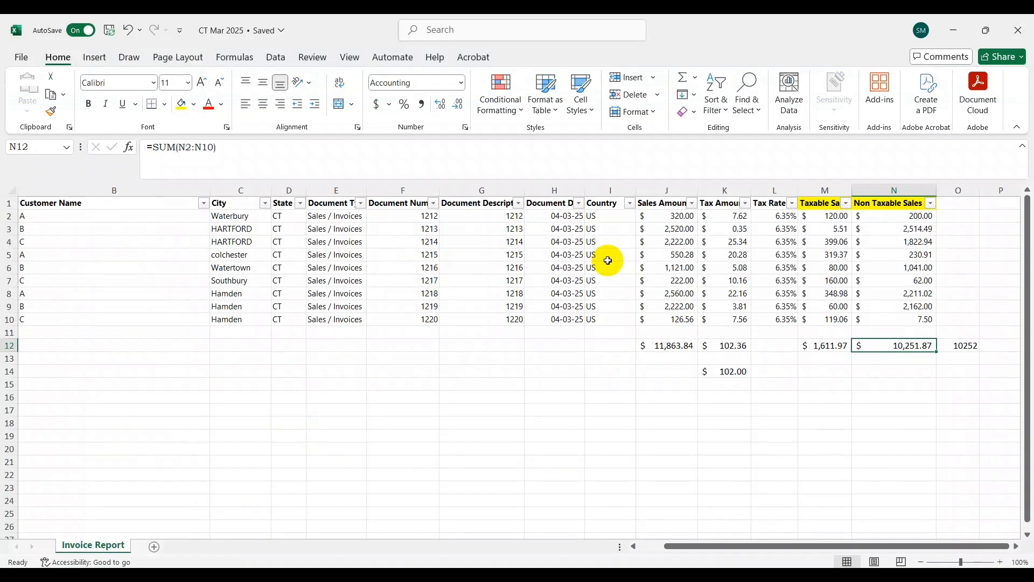
key("alt+Tab")
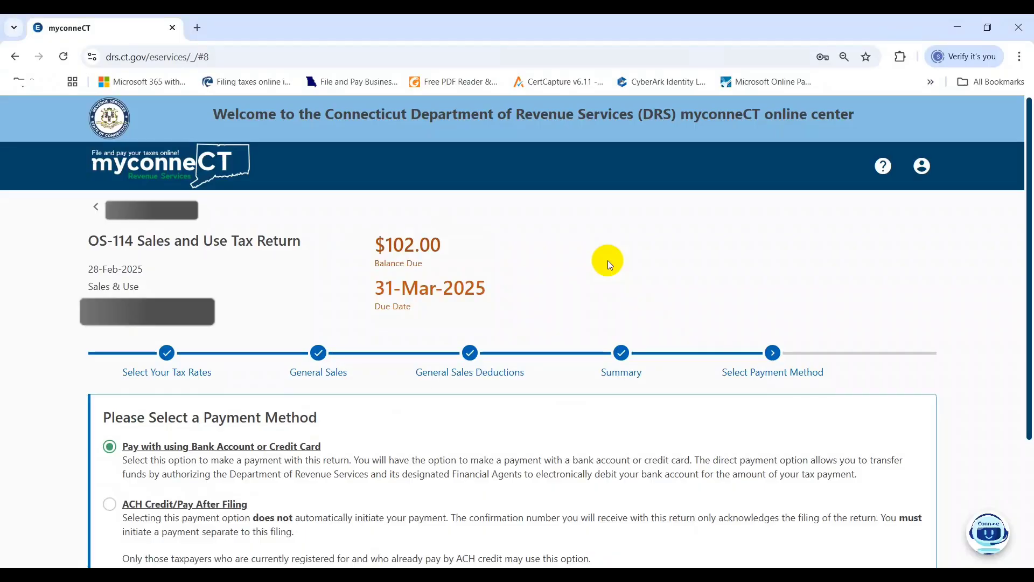
scroll(607, 261, "down", 3)
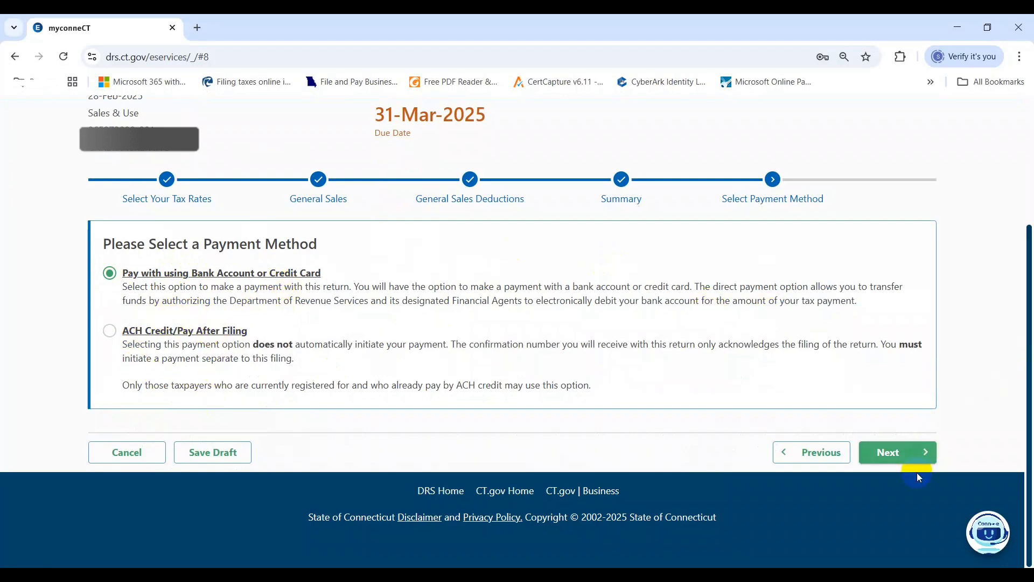
left_click_drag(1028, 429, 1022, 278)
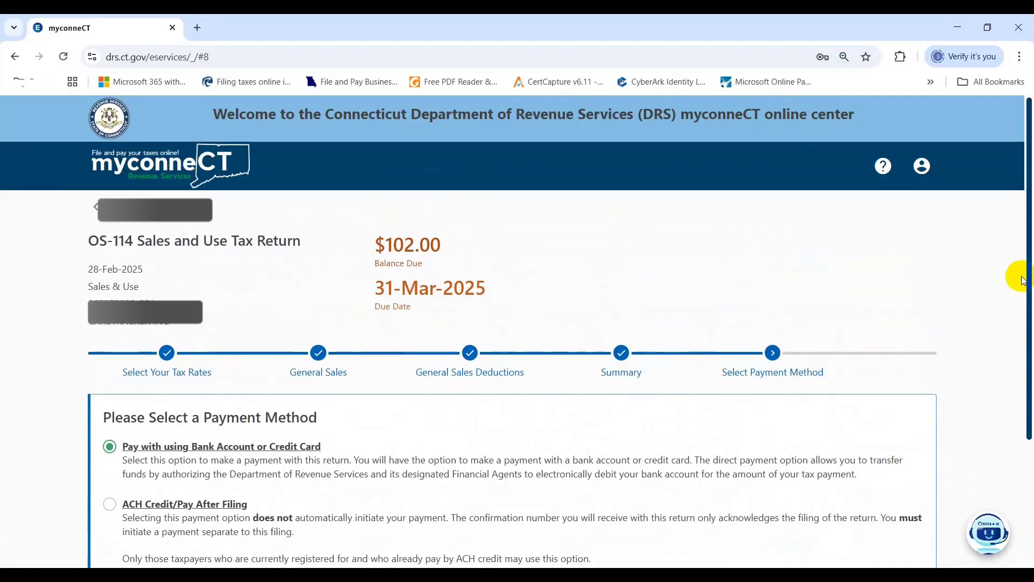
Step: Switch to the Excel report and select the rounded non-taxable sales value in cell O12
key("alt+Tab")
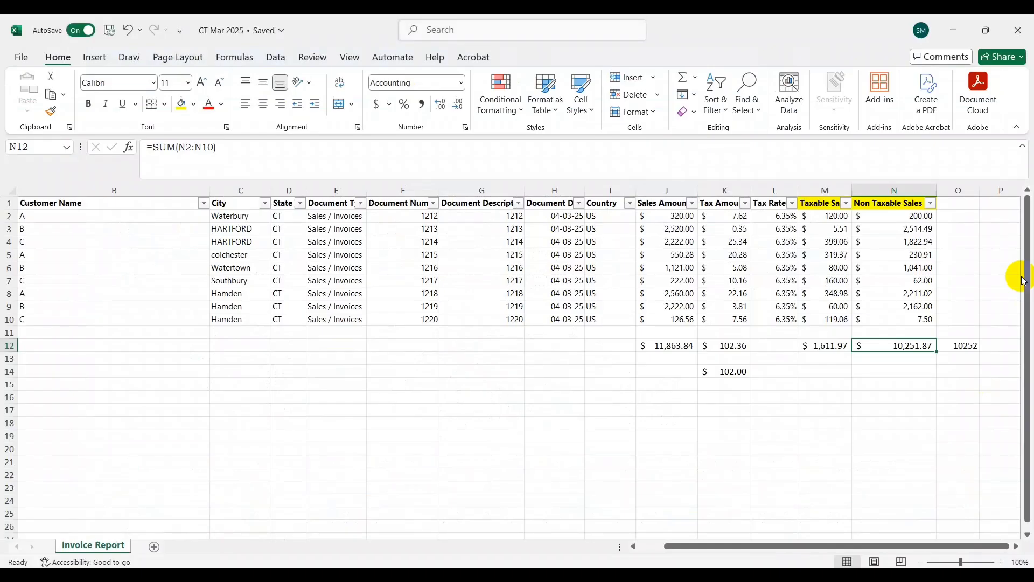
key("Right")
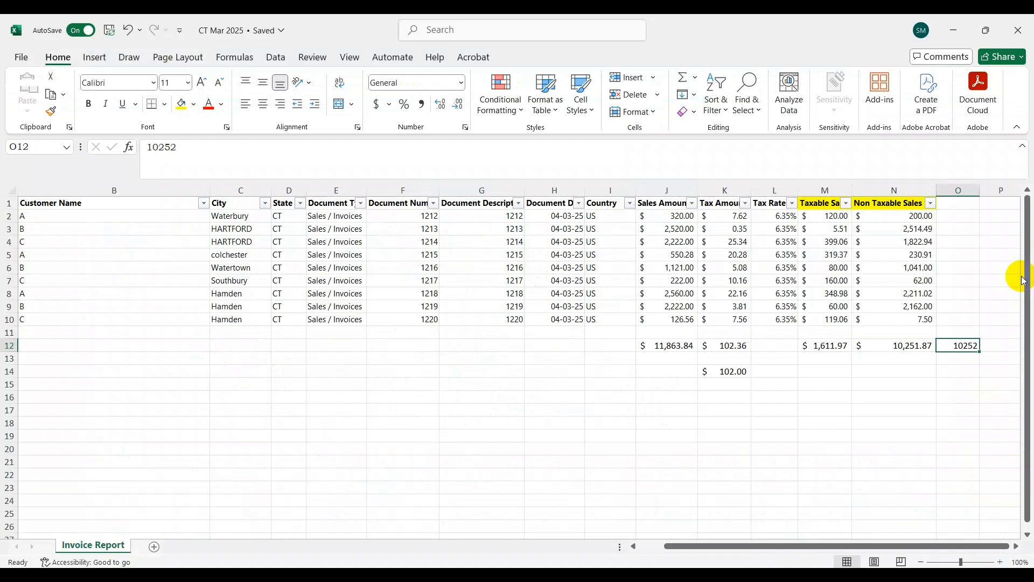